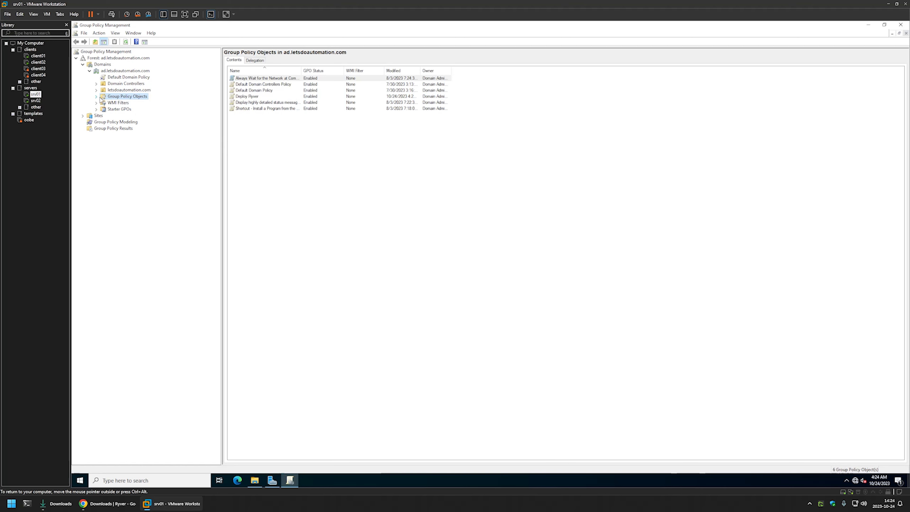
- Open the Deploy Ryver policy under Group Policy Objects for editing and place its editor window mid-screen
click(96, 97)
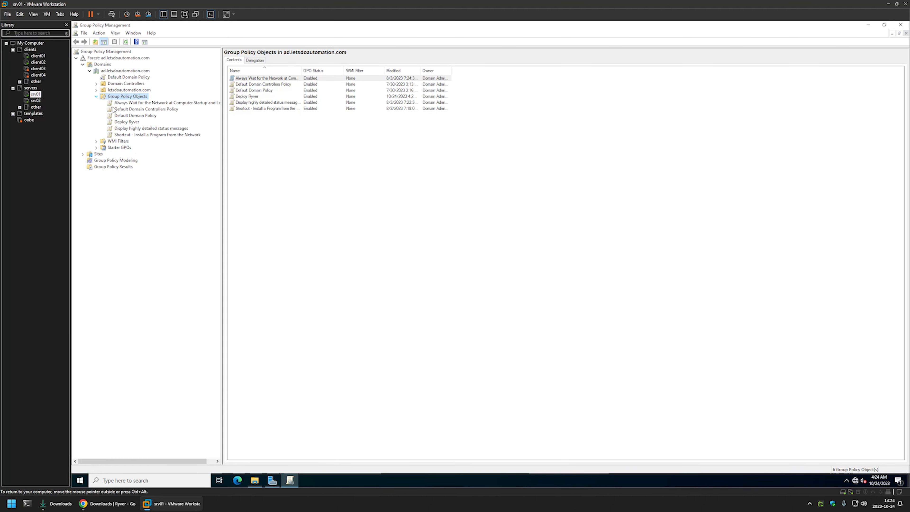
click(125, 122)
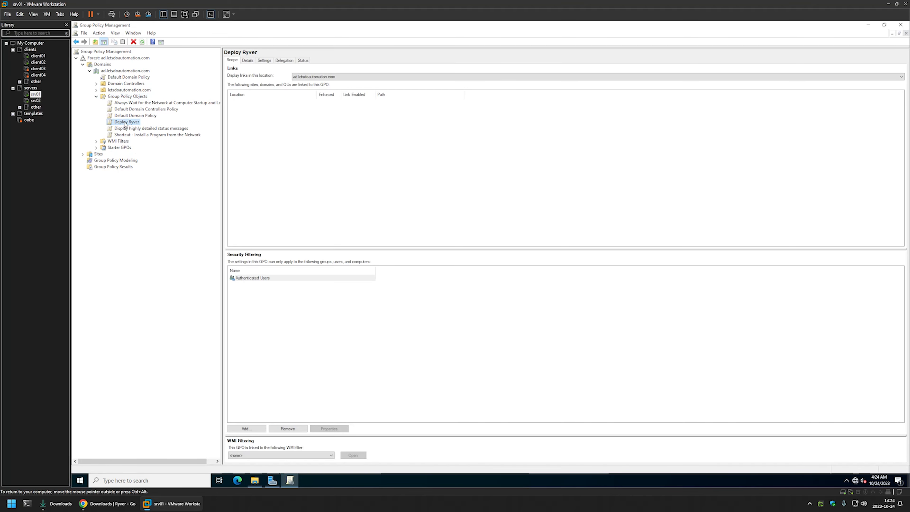
right_click(125, 124)
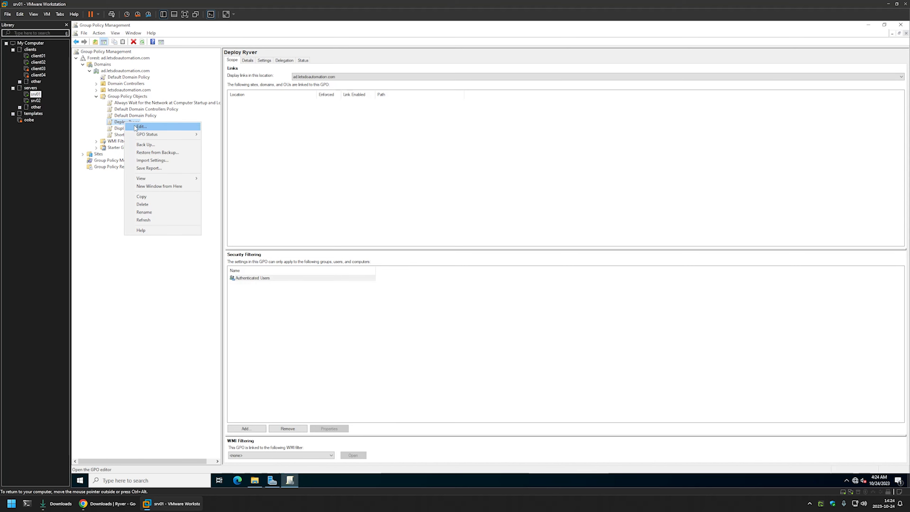
click(135, 127)
drag(199, 55, 447, 140)
- Start a new file item in the Files section of the user configuration preferences' Windows Settings
click(363, 204)
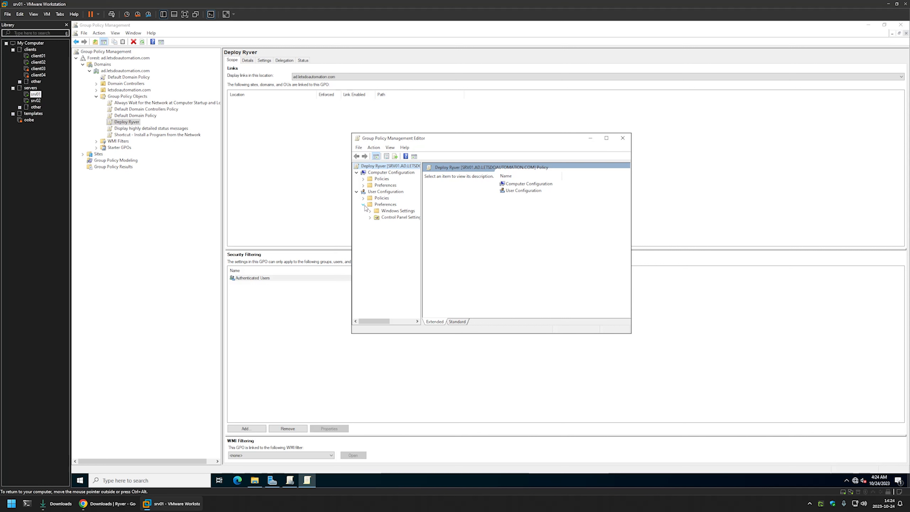
click(369, 211)
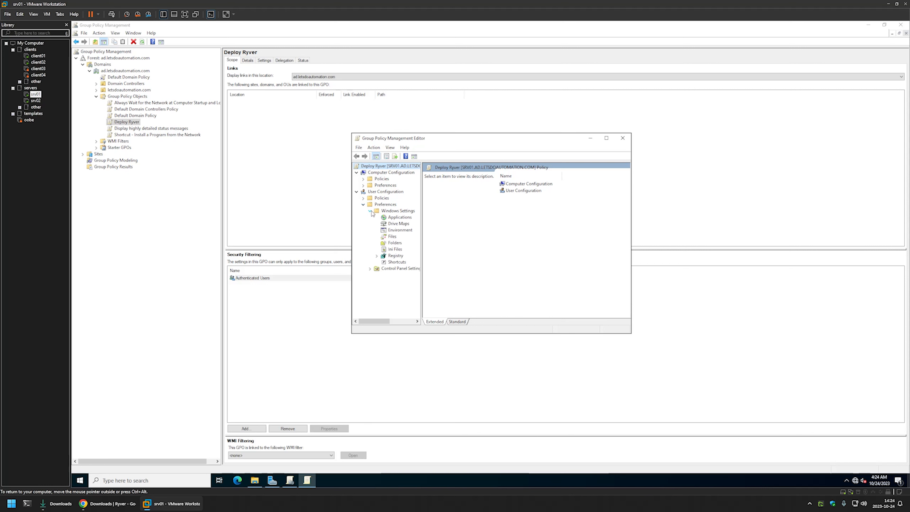
click(392, 236)
right_click(530, 217)
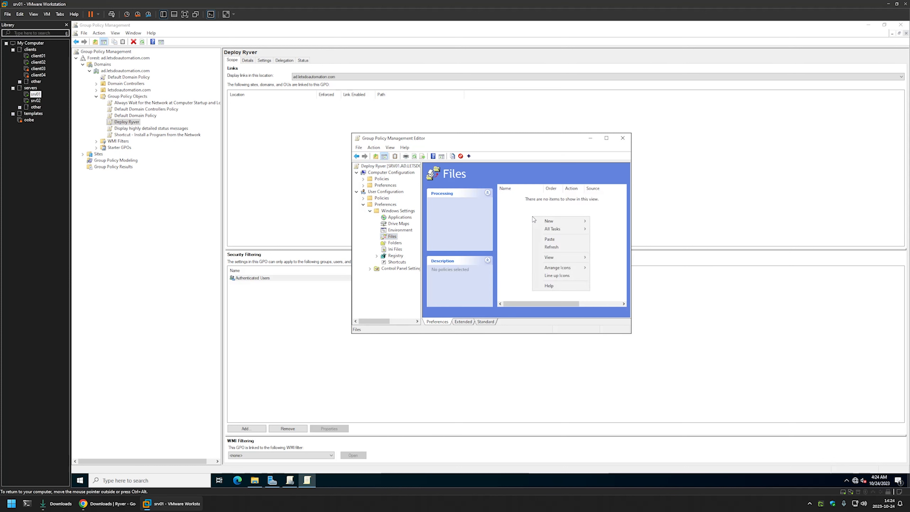
mouse_move(562, 223)
click(599, 222)
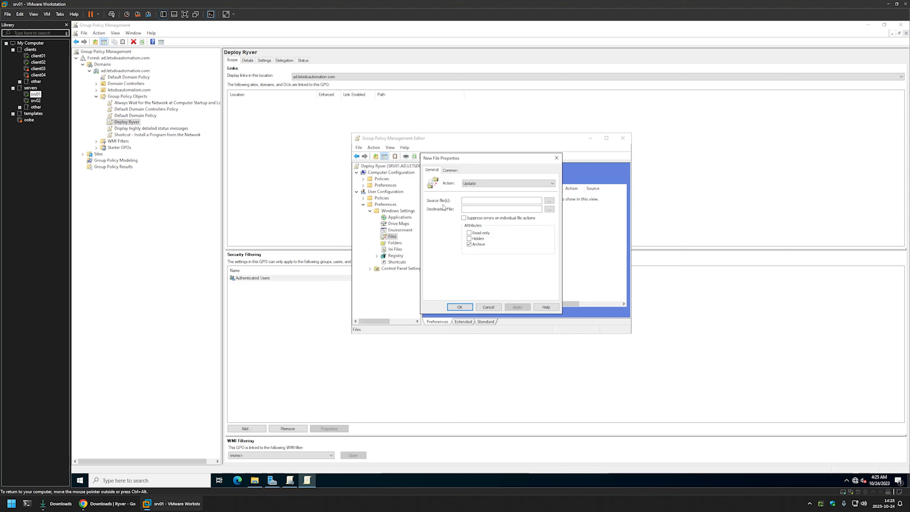
- Copy the source path \\srv02\software\Ryver\RyverSetup-1.3.2-x64.exe from the GitHub readme in Chrome into the new file item's source file
click(106, 503)
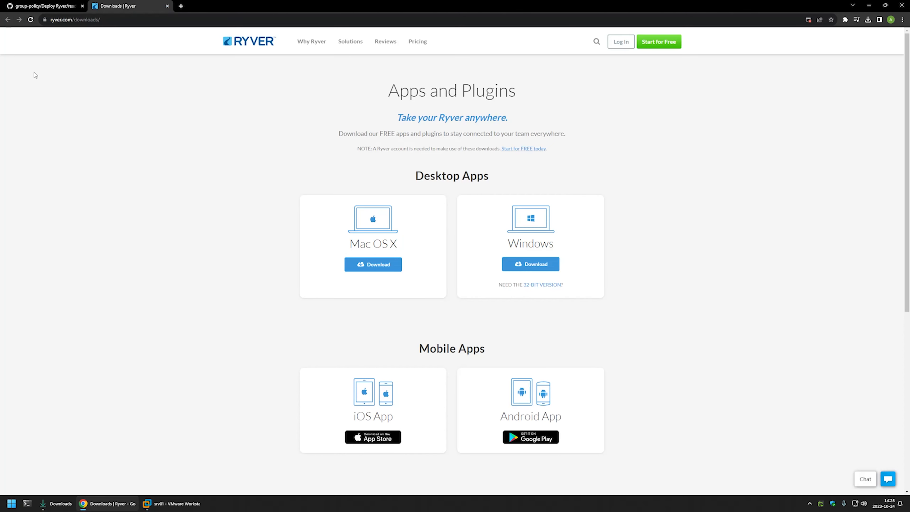
click(31, 4)
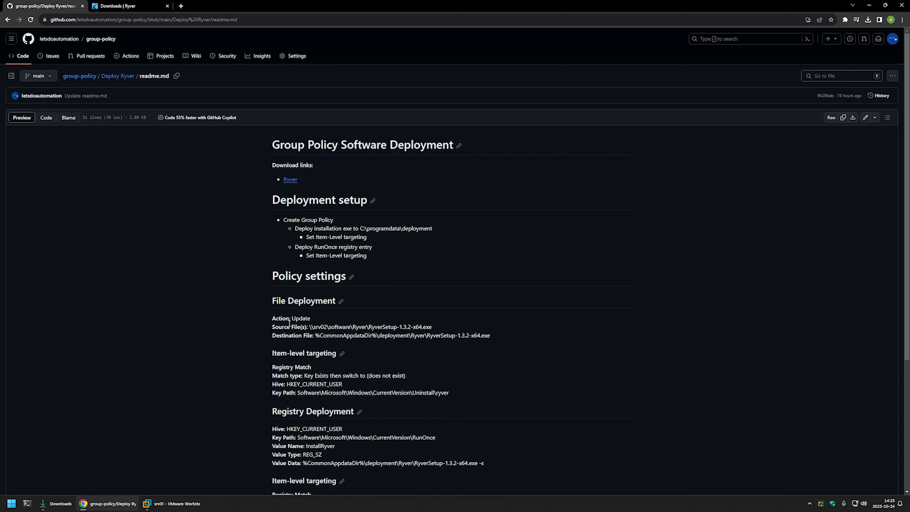
drag(272, 327, 328, 326)
double_click(339, 327)
double_click(359, 326)
drag(367, 326, 309, 326)
key(ctrl+c)
click(442, 324)
right_click(310, 327)
click(323, 333)
click(172, 503)
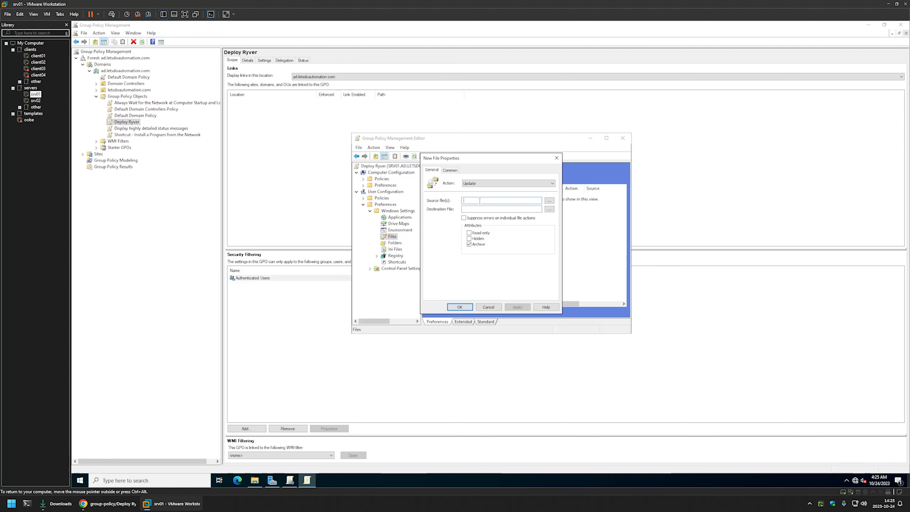
key(ctrl+v)
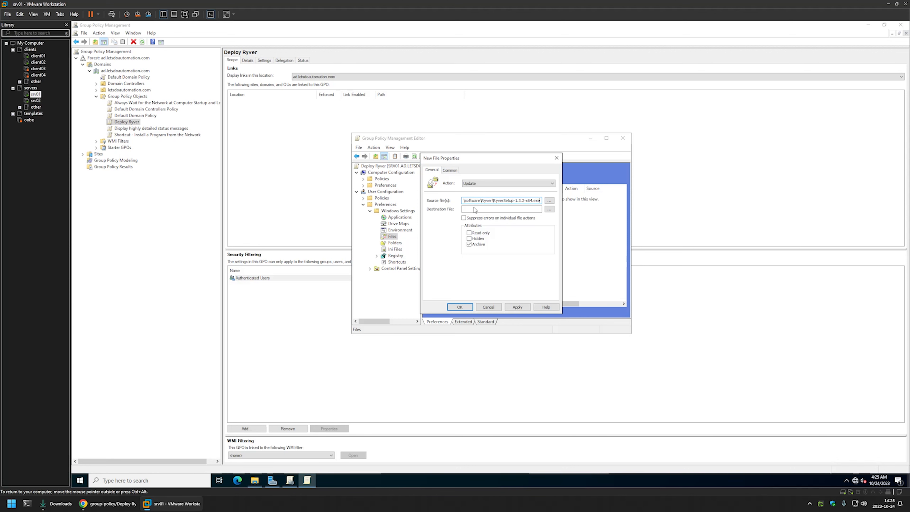
- Copy the readme's destination path %CommonAppdataDir%\deployment\Ryver\RyverSetup-1.3.2-x64.exe into the file item's destination file
click(108, 503)
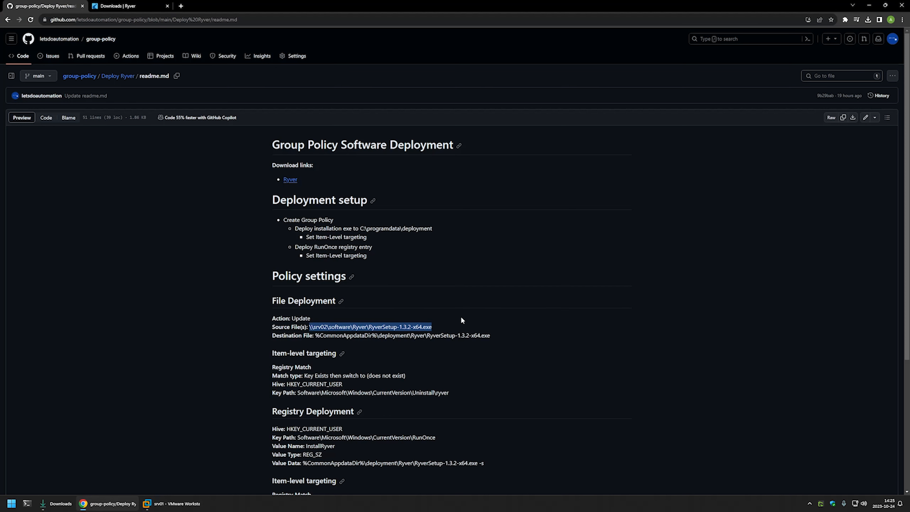
drag(493, 336, 315, 336)
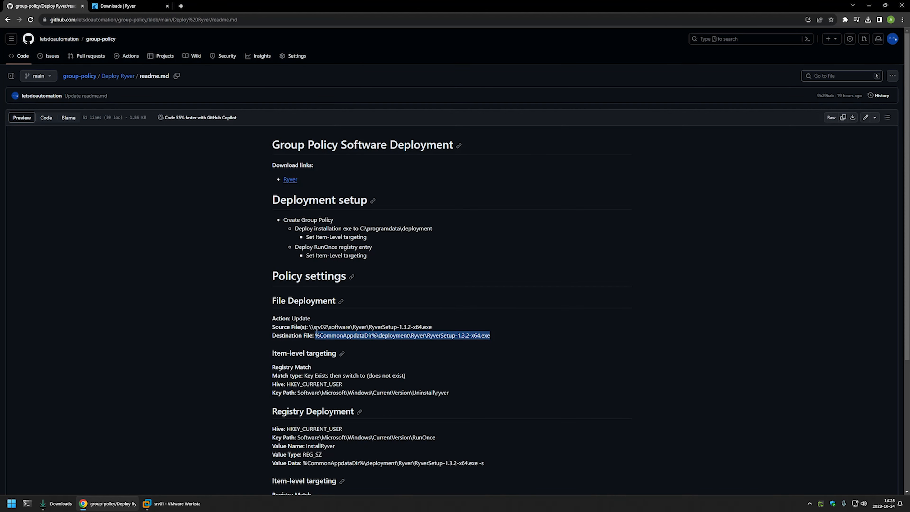
right_click(319, 336)
click(324, 336)
click(172, 503)
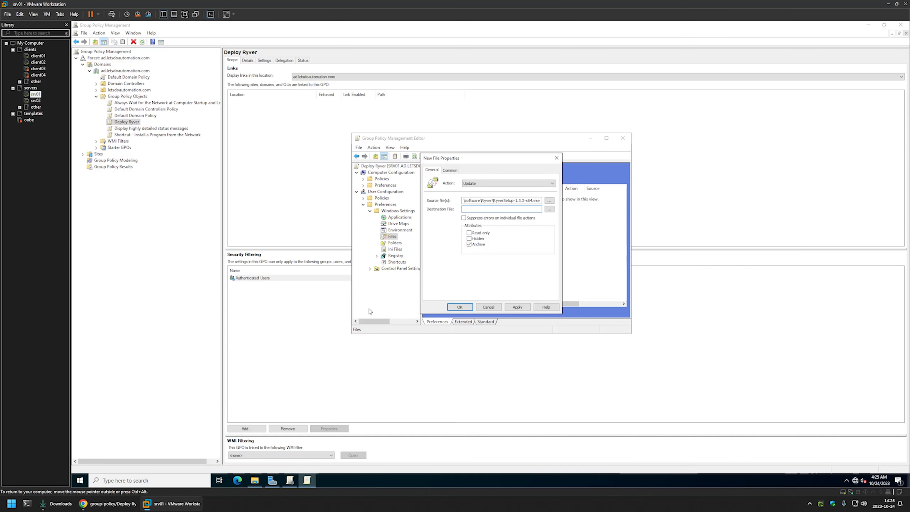
right_click(489, 212)
click(519, 242)
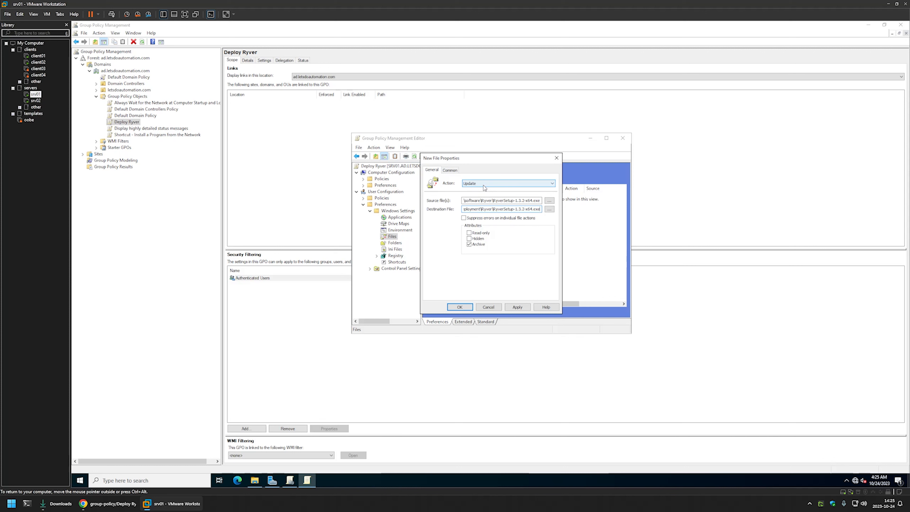
- Enable item-level targeting for the file item and add a Registry Match targeting item
click(450, 171)
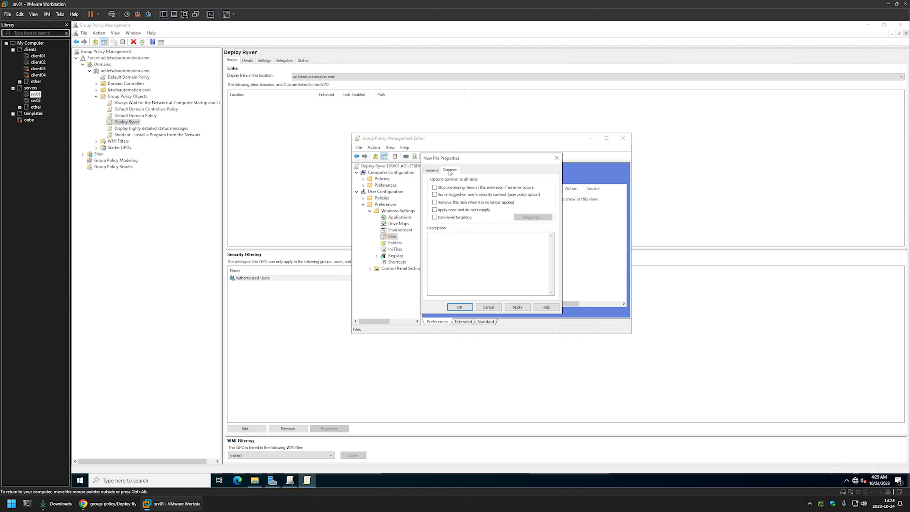
click(448, 218)
click(533, 217)
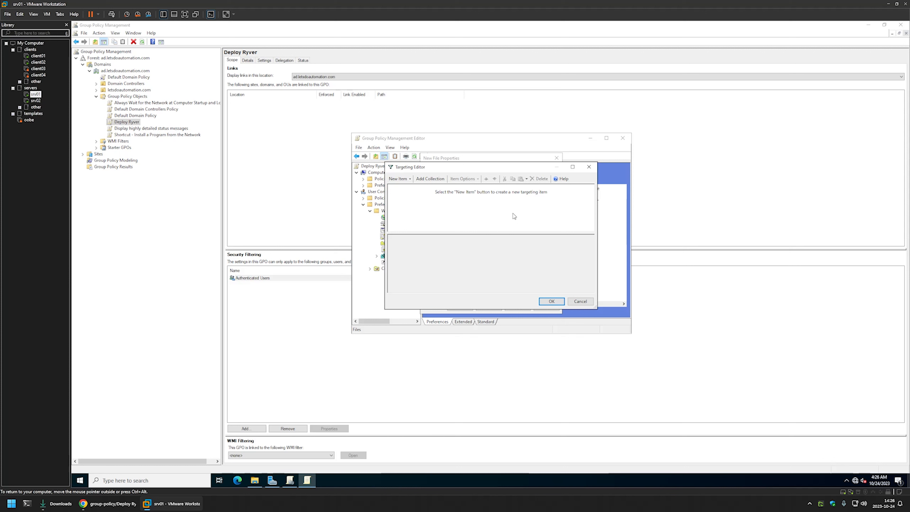
click(399, 178)
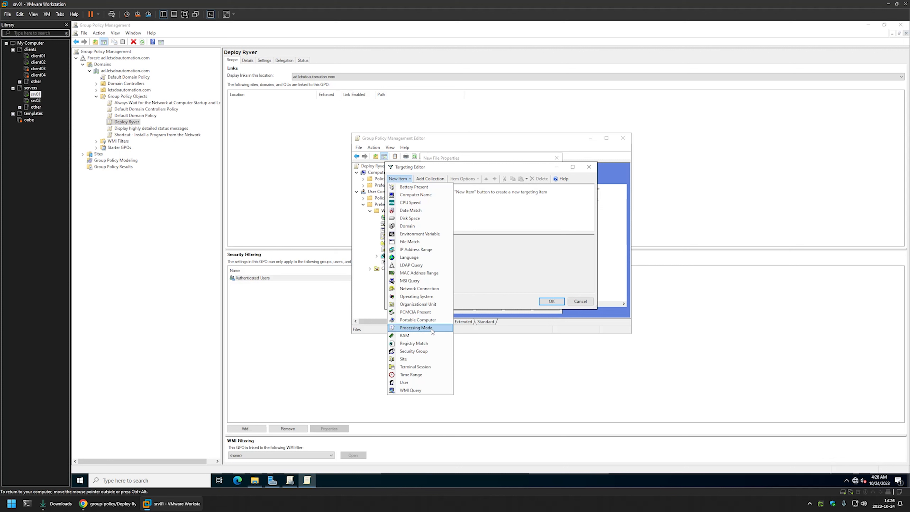
click(422, 344)
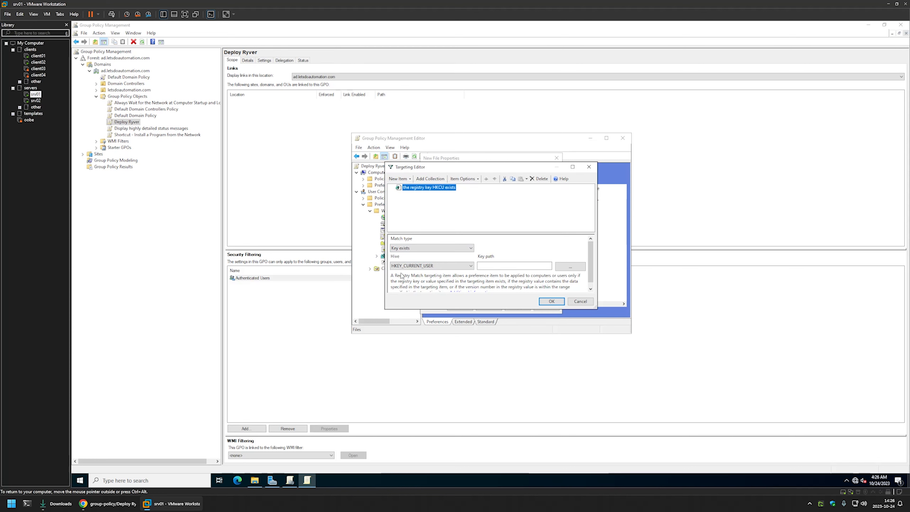
- Set the registry match's key path to Software\Microsoft\Windows\CurrentVersion\Uninstall\ryver, copied from the readme
click(495, 267)
click(111, 509)
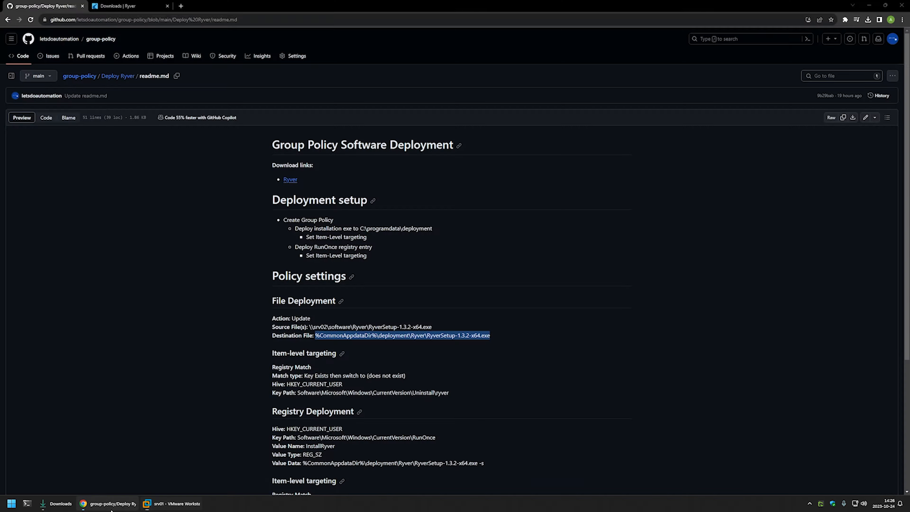
drag(449, 392, 298, 393)
right_click(299, 393)
click(308, 396)
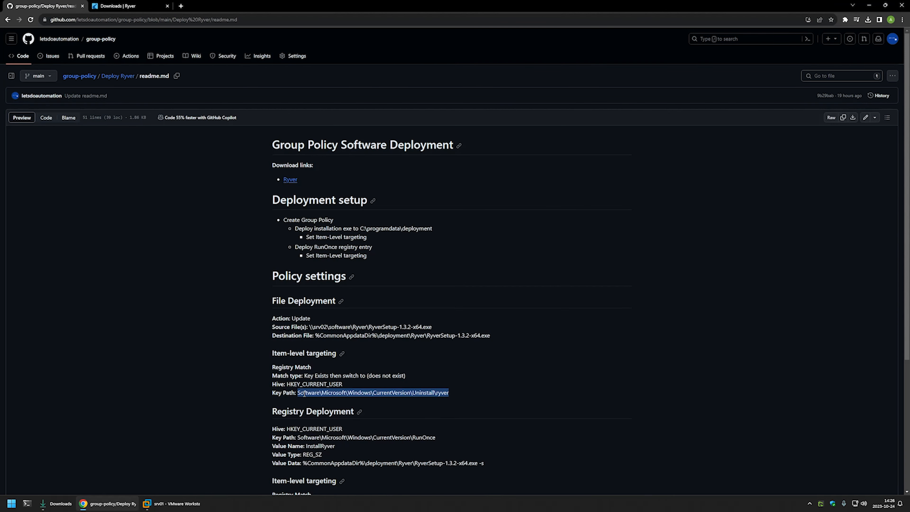
click(172, 504)
right_click(480, 266)
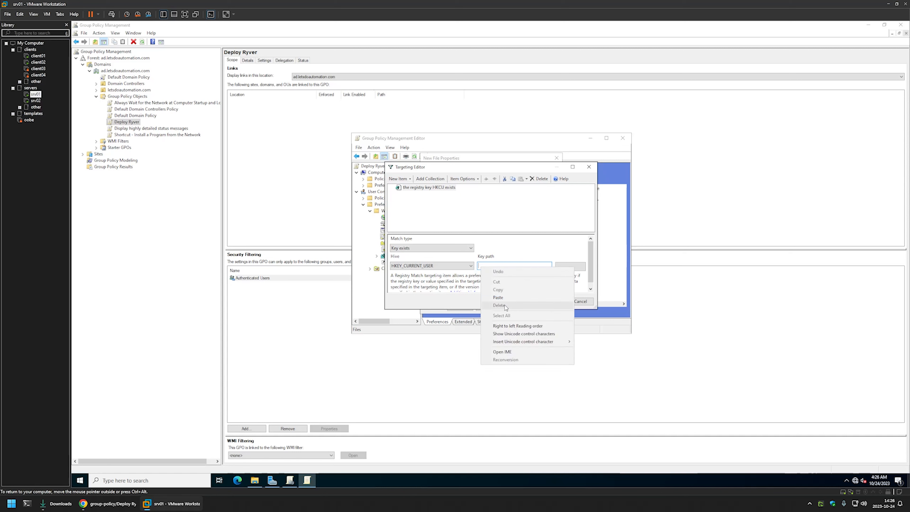
click(505, 296)
- Switch the Ryver registry match to Is Not, then confirm the targeting and save the new file item
click(394, 188)
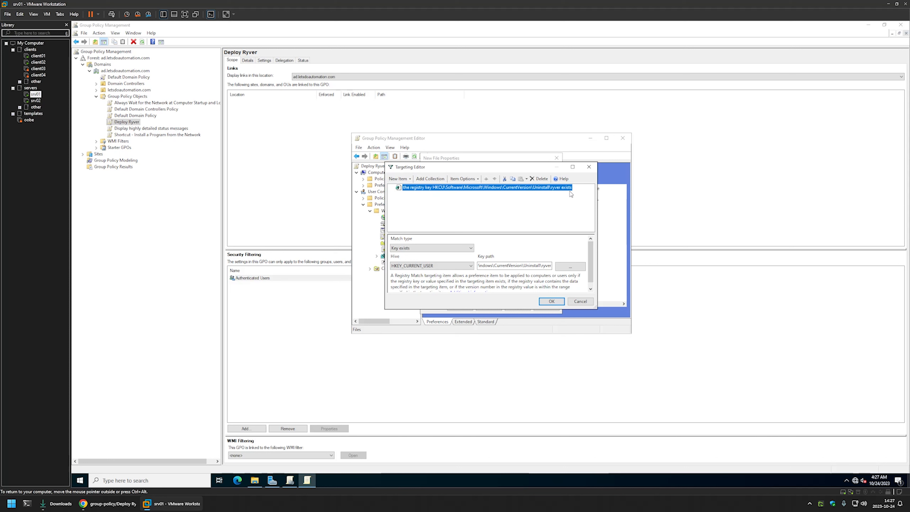
click(465, 178)
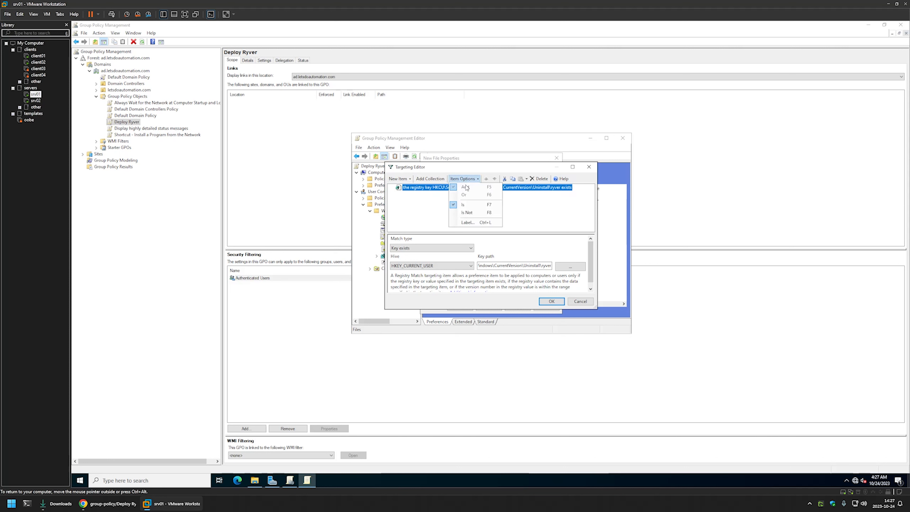
click(470, 212)
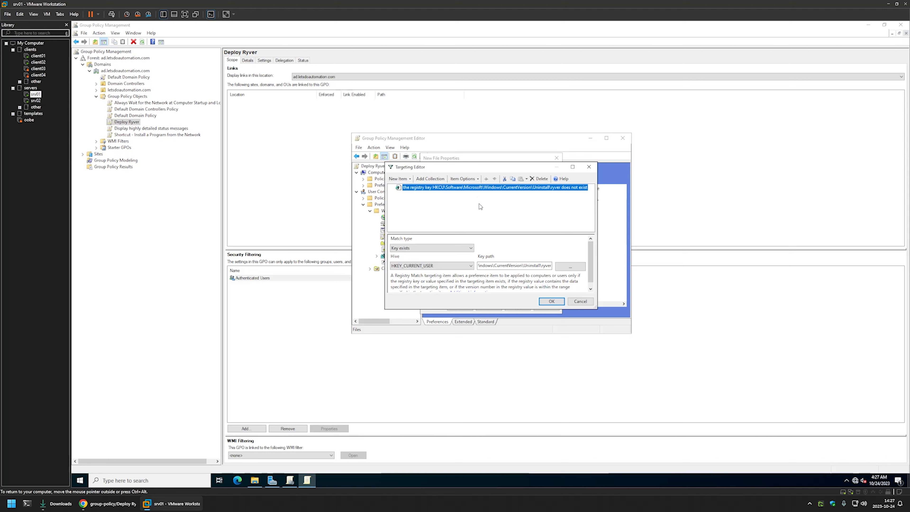
click(554, 300)
click(517, 306)
click(457, 305)
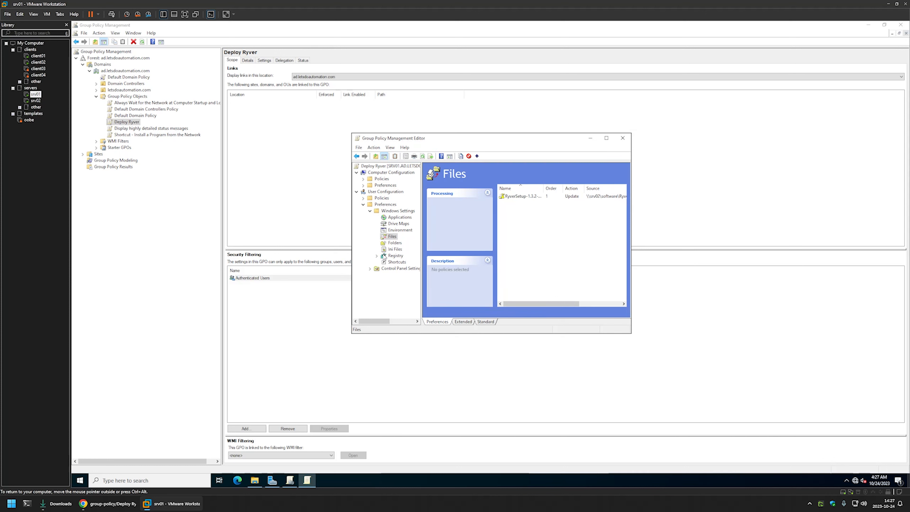
- Start a new registry item in the Registry section of the user's Windows Settings preferences
click(394, 255)
right_click(525, 222)
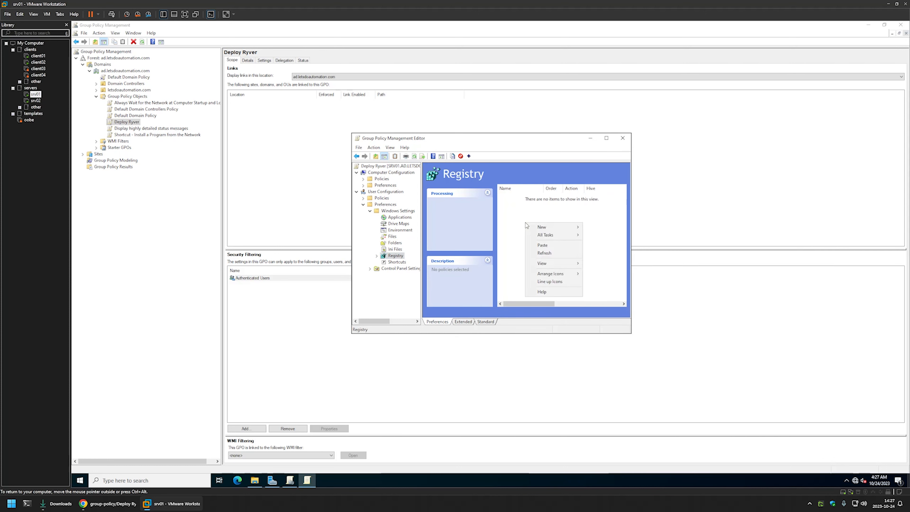
mouse_move(555, 227)
click(605, 226)
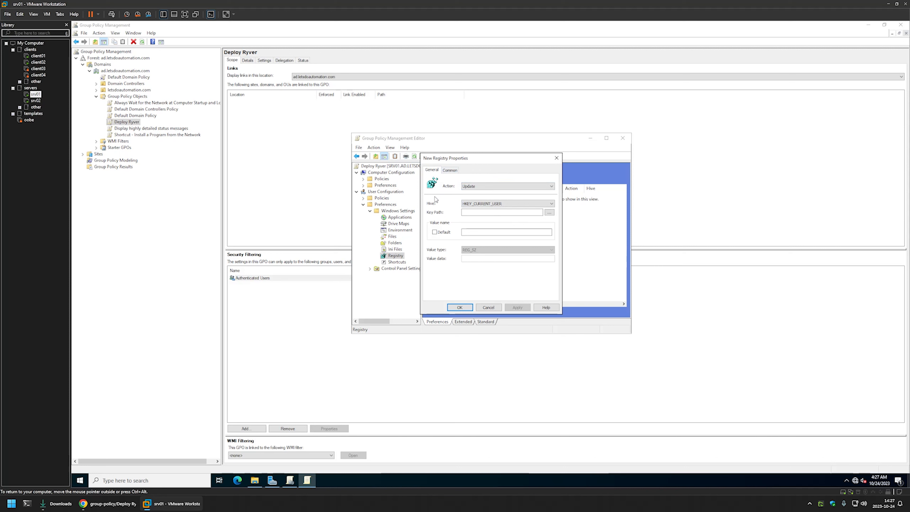
- Set the registry item's key path to Software\Microsoft\Windows\CurrentVersion\RunOnce, copied from the readme's Registry Deployment section
click(464, 213)
mouse_move(115, 503)
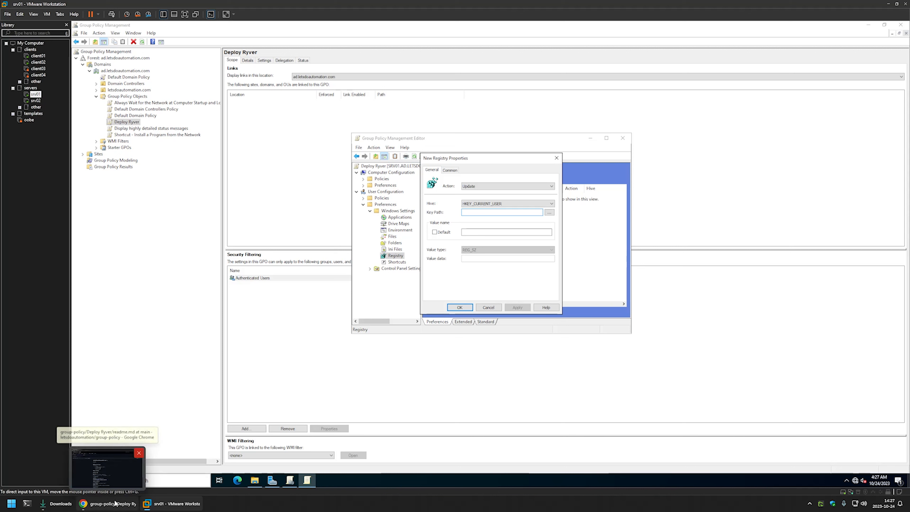
click(128, 439)
scroll(377, 322, down, 3)
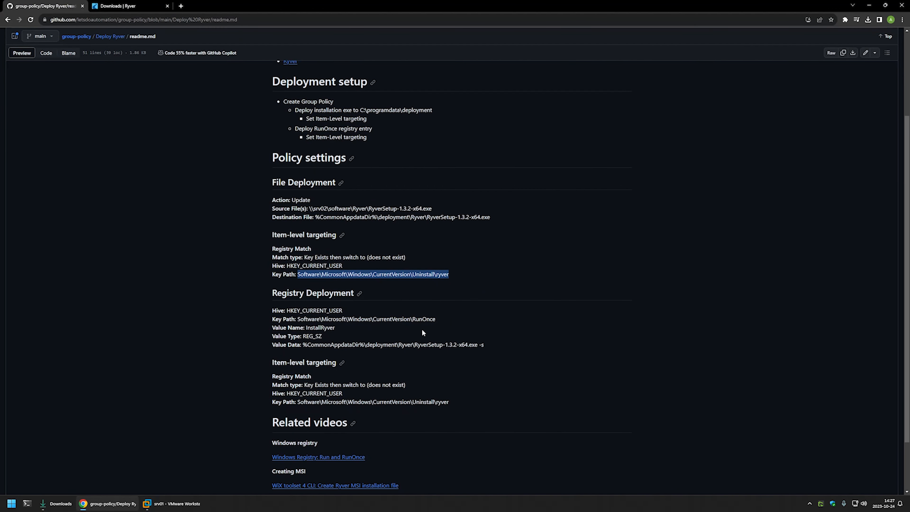
drag(438, 318, 297, 319)
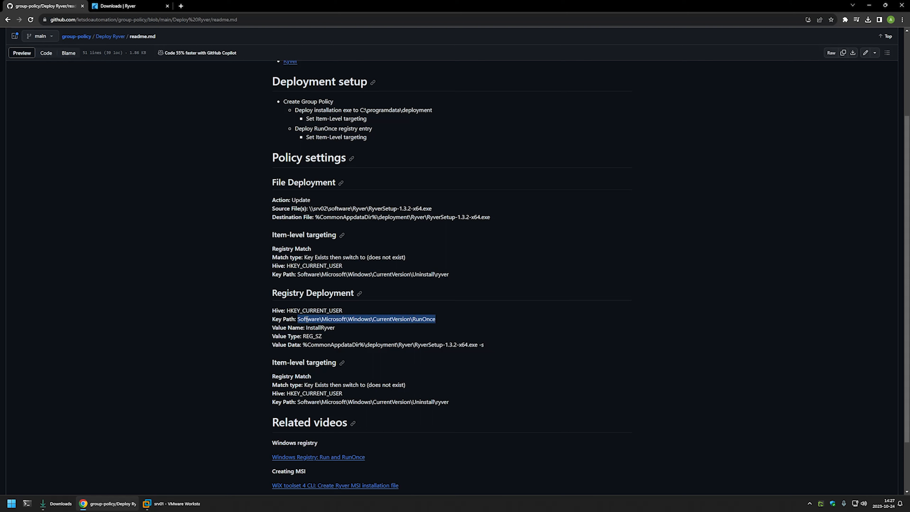
right_click(306, 320)
click(316, 325)
click(172, 503)
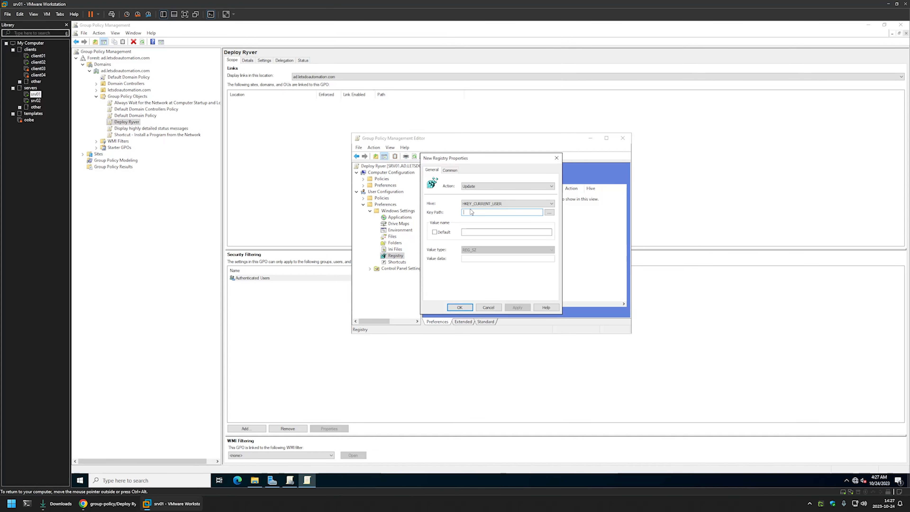
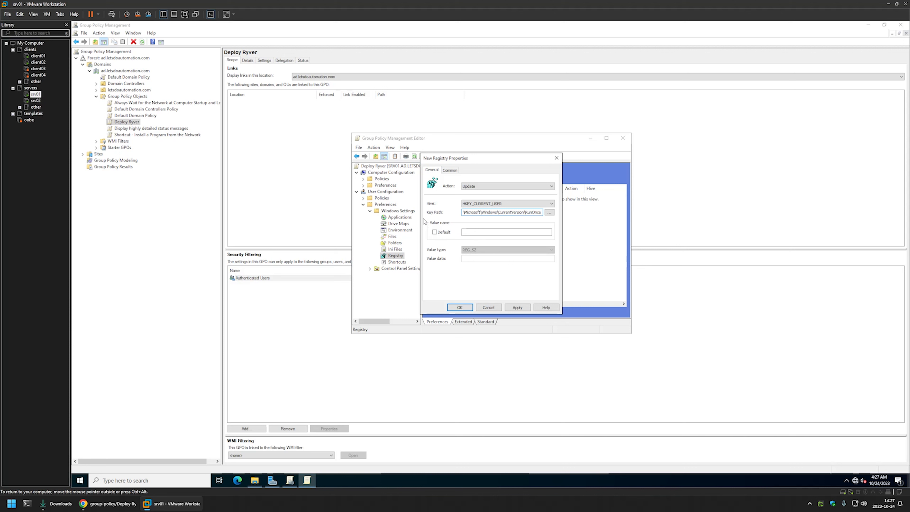
- Set the registry item's value name to InstallRyver, copied from the readme's Registry Deployment section
click(109, 503)
click(318, 329)
right_click(317, 327)
double_click(316, 327)
right_click(309, 327)
click(325, 330)
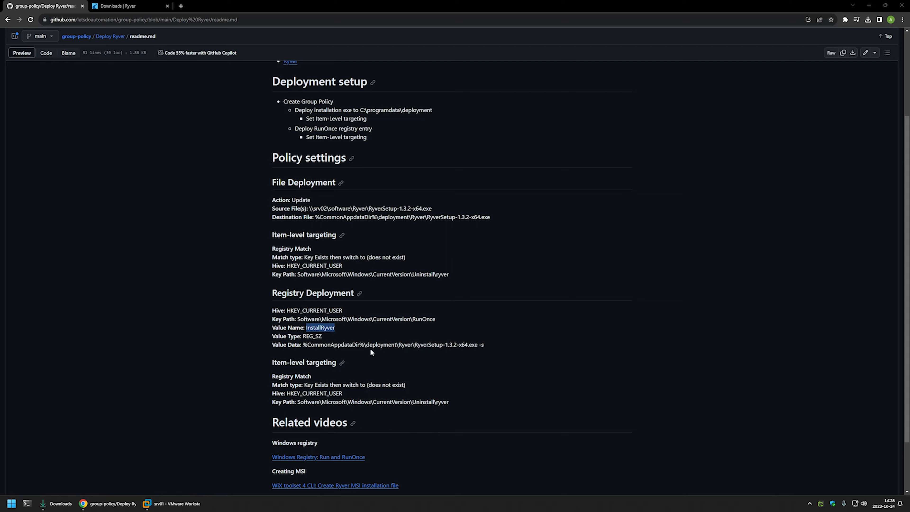
click(172, 503)
right_click(484, 231)
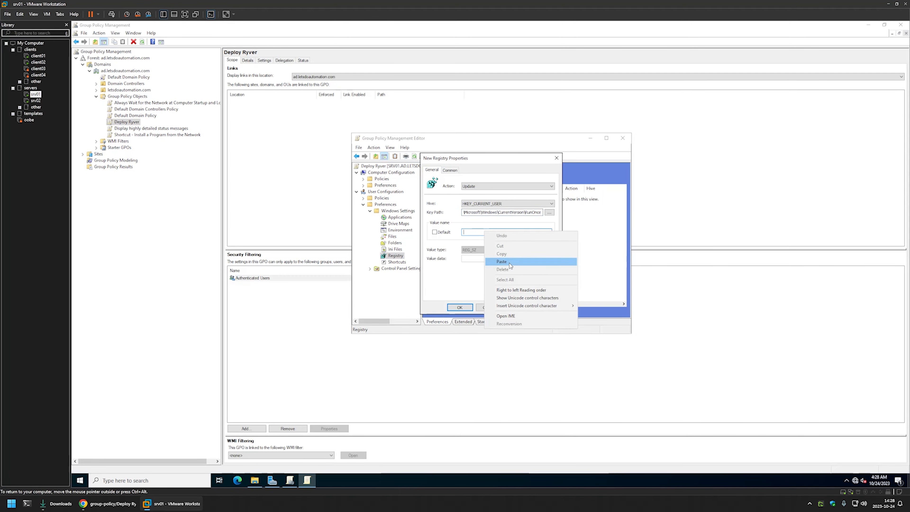
click(508, 263)
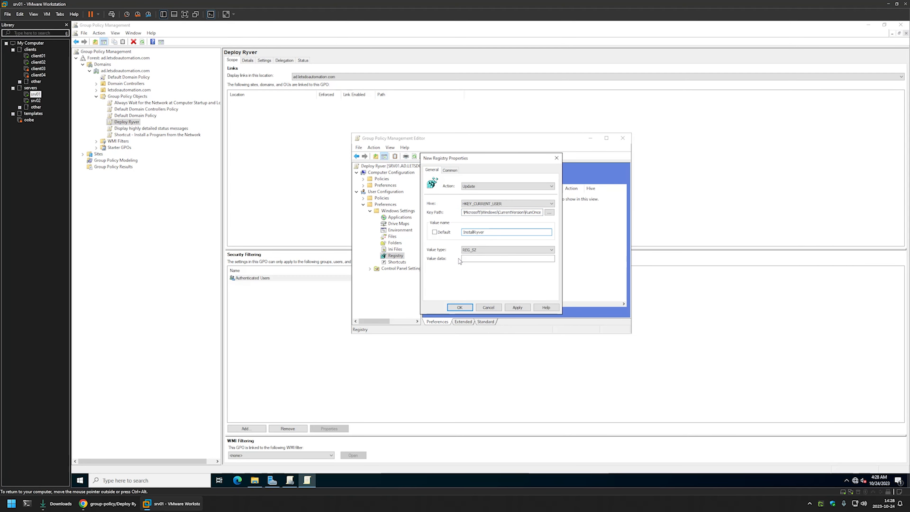
- Set the registry item's value data to %CommonAppdataDir%\deployment\Ryver\RyverSetup-1.3.2-x64.exe -s, copied from the readme
click(115, 502)
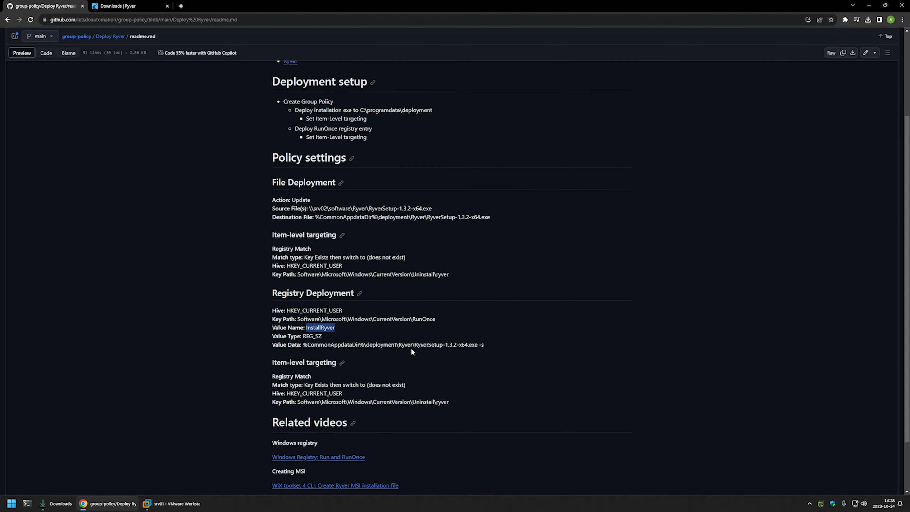
drag(486, 345, 304, 345)
right_click(304, 345)
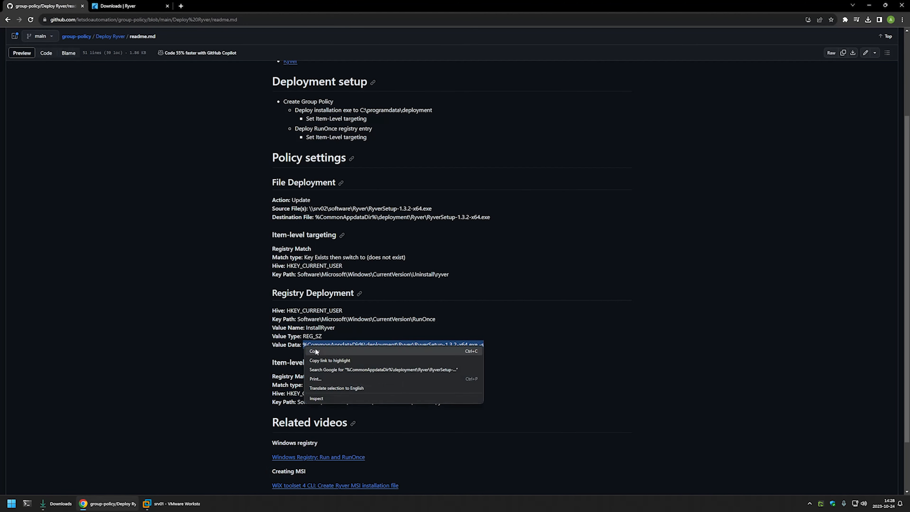
click(315, 352)
click(172, 504)
right_click(479, 259)
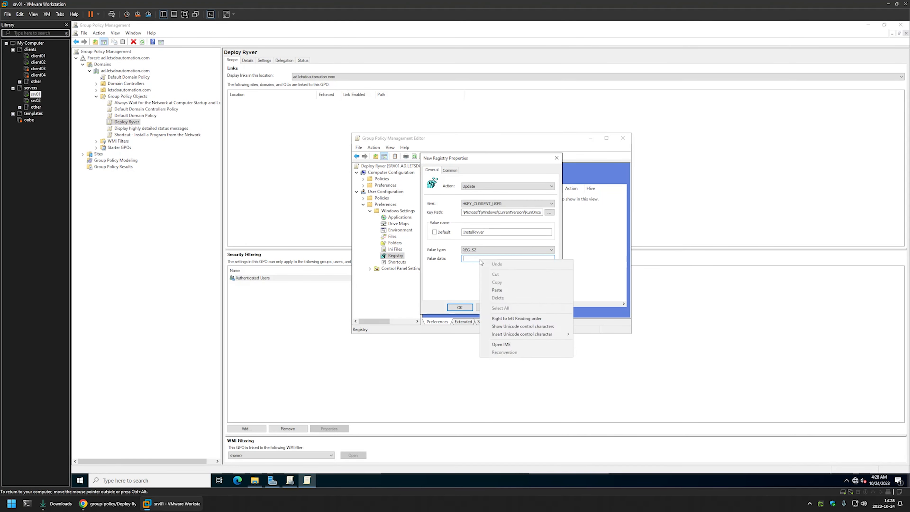
click(508, 290)
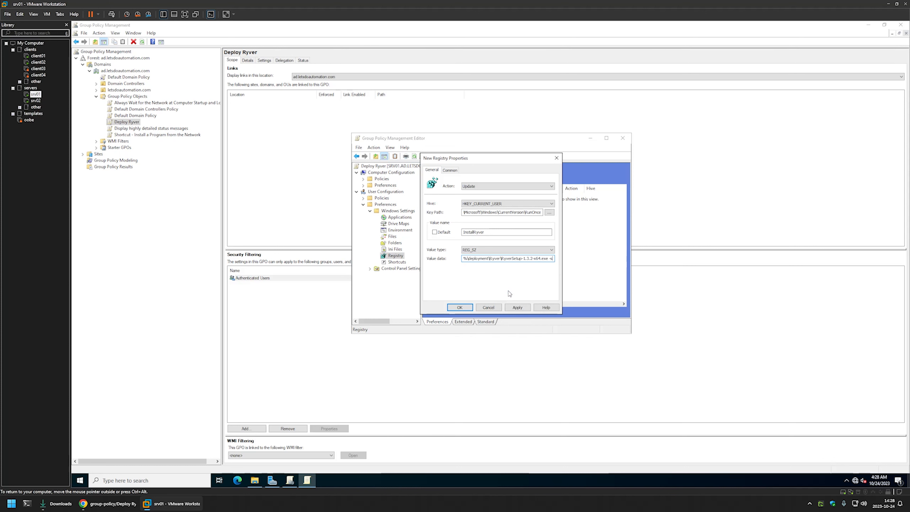
- Review the full value data of the registry item, including the installer path and the -s switch
drag(488, 261, 564, 261)
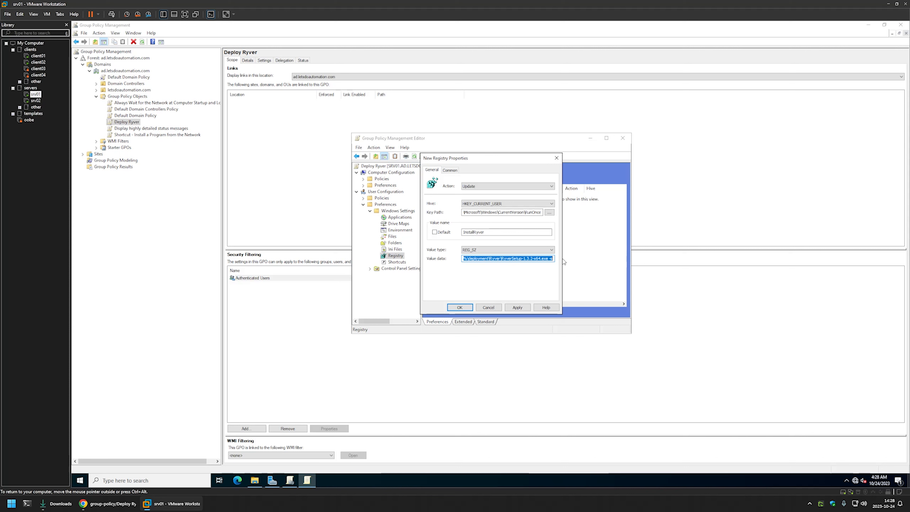
click(534, 259)
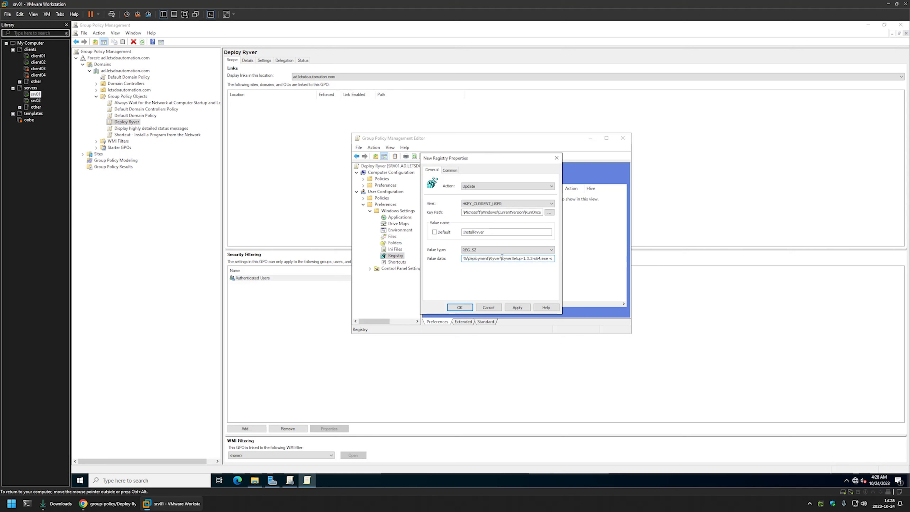
drag(501, 257, 568, 255)
click(550, 259)
drag(551, 260, 442, 261)
click(488, 261)
- Enable item-level targeting for the registry item and add a Registry Match targeting item
click(450, 170)
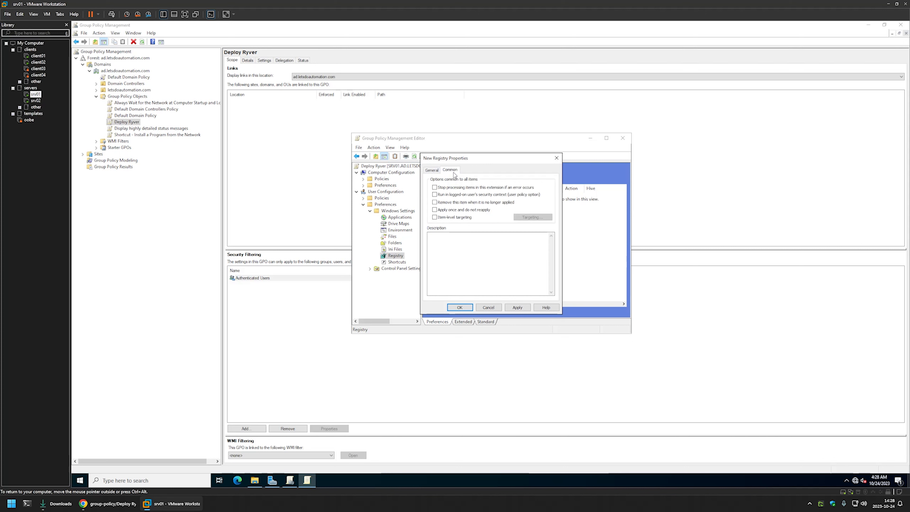
click(459, 221)
click(533, 217)
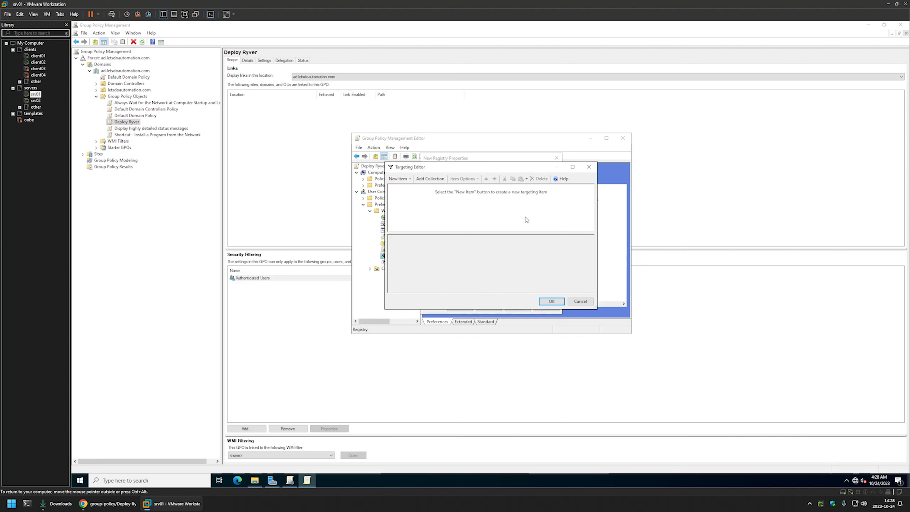
click(398, 178)
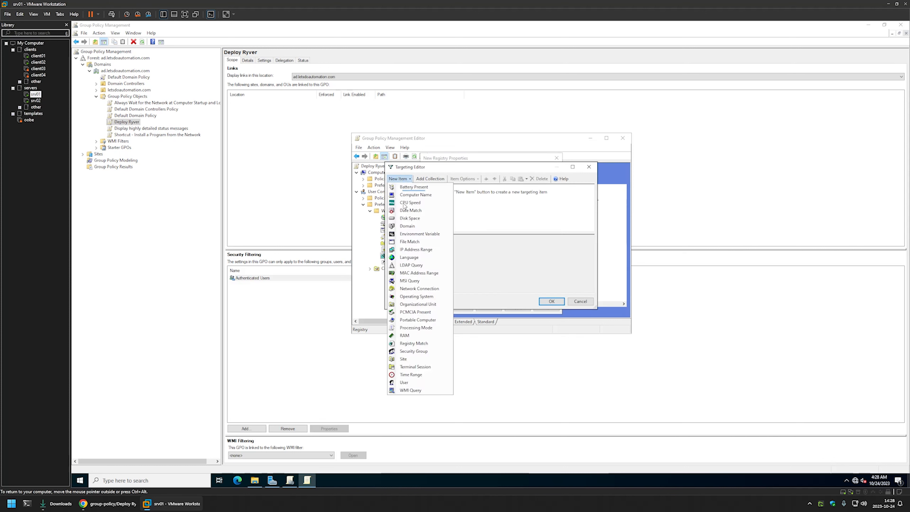
click(414, 343)
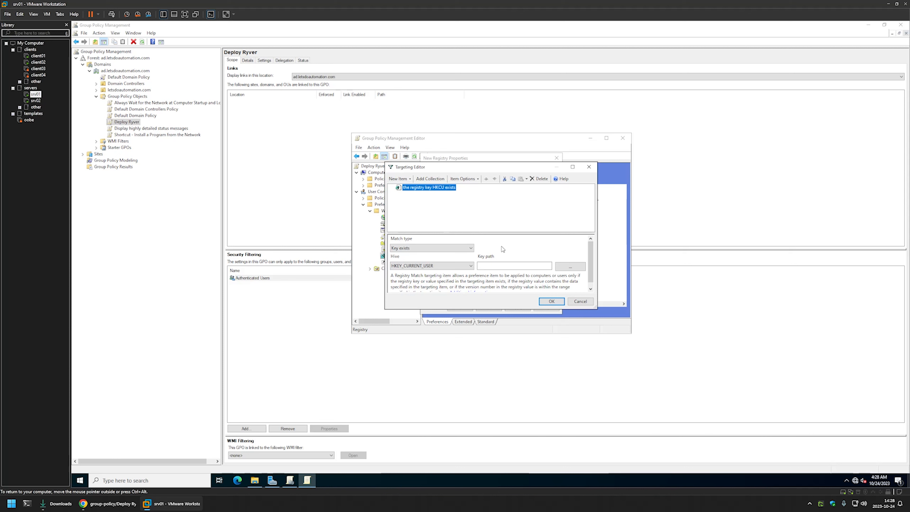
- Set the registry item's targeting key path to Software\Microsoft\Windows\CurrentVersion\Uninstall\ryver, copied from the readme's last Item-level targeting section
click(494, 266)
click(108, 503)
drag(450, 401, 297, 401)
right_click(298, 402)
click(315, 408)
click(172, 503)
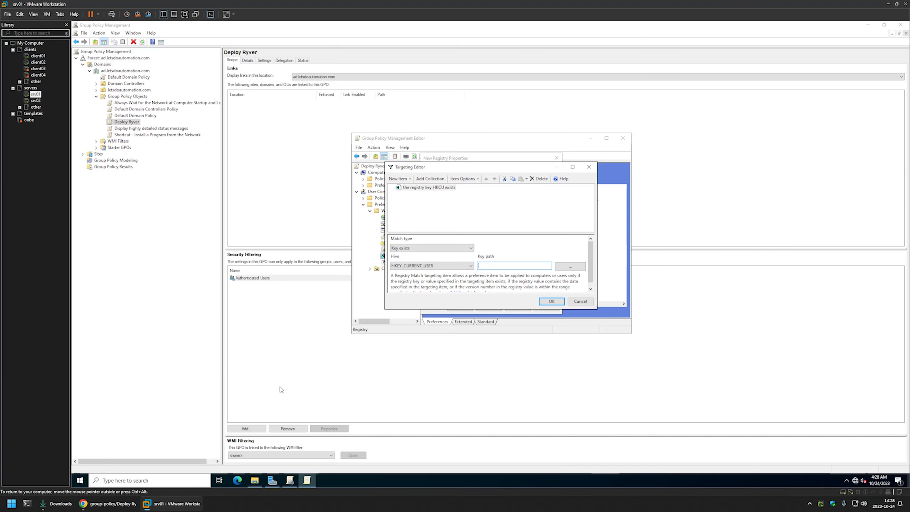
right_click(489, 266)
click(511, 298)
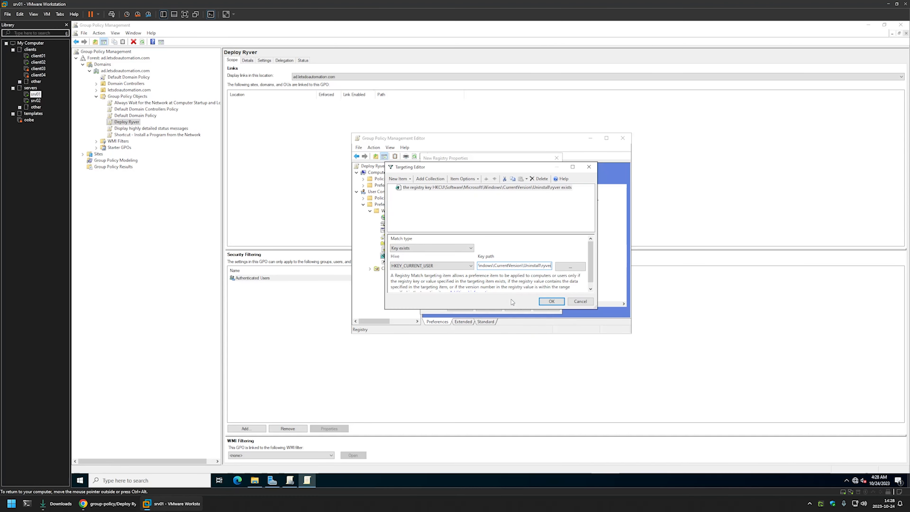
- Switch the registry item's targeting match to Is Not, then confirm the targeting and save the InstallRyver registry item
click(544, 207)
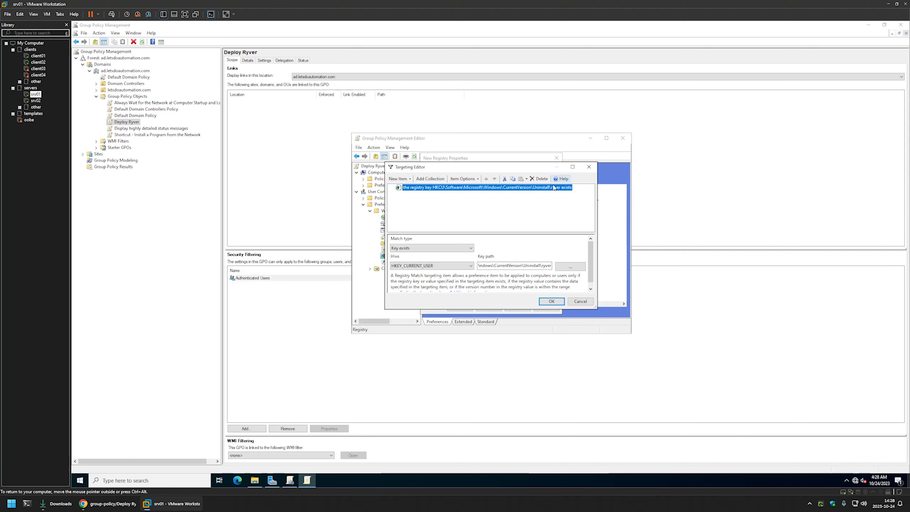
click(465, 179)
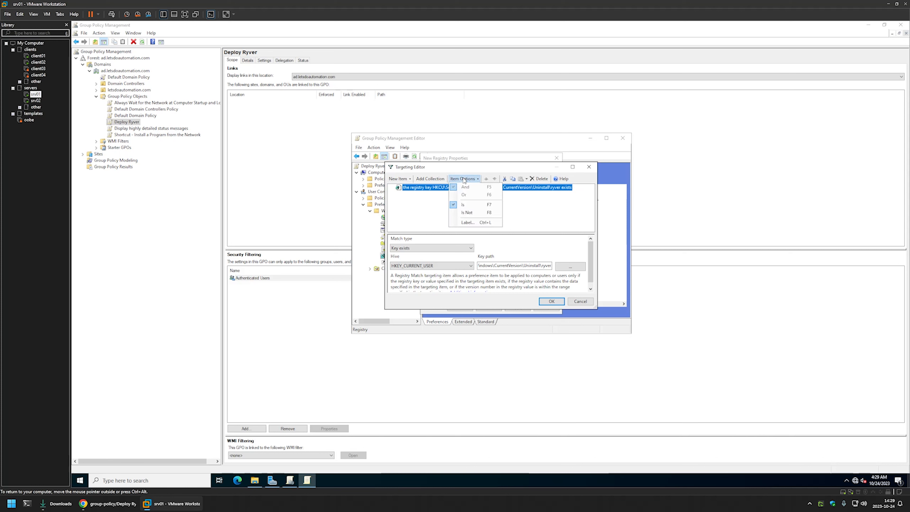
click(474, 214)
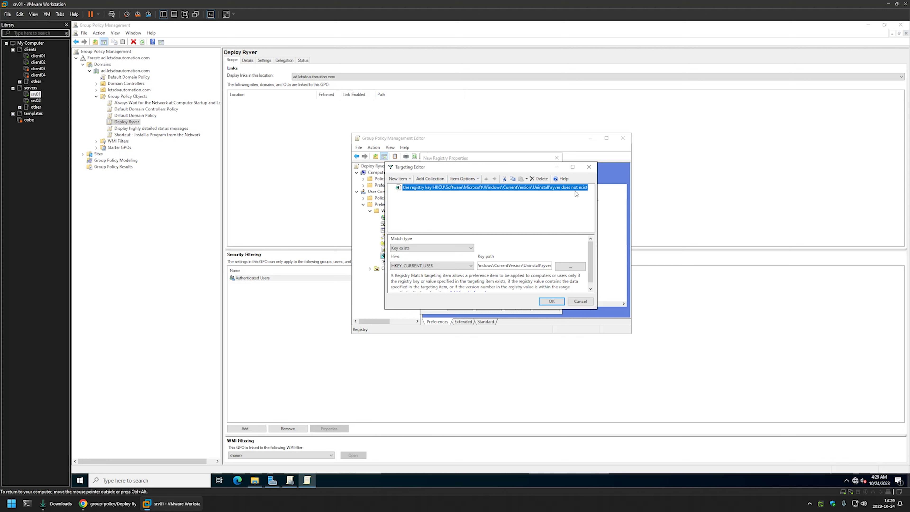
click(551, 301)
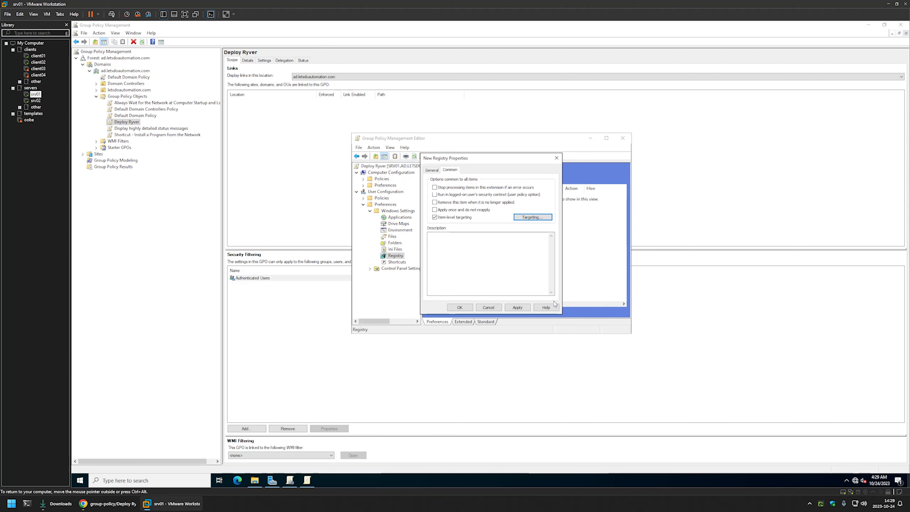
click(455, 307)
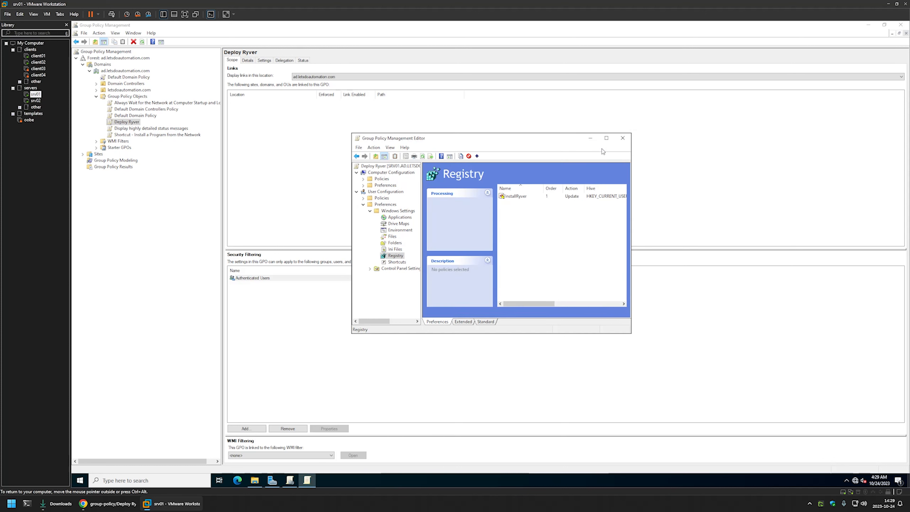
- Close the policy editor and set the Deploy Ryver GPO status to Computer configuration settings disabled
click(621, 138)
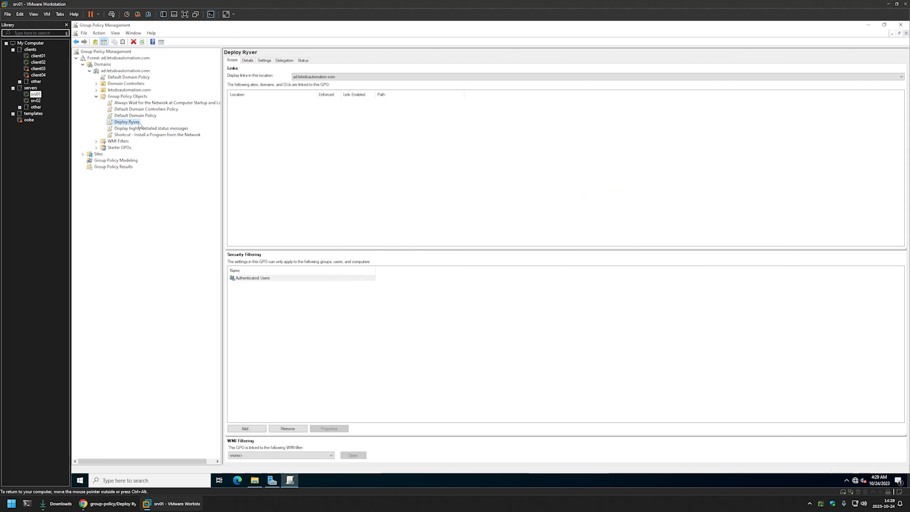
click(249, 60)
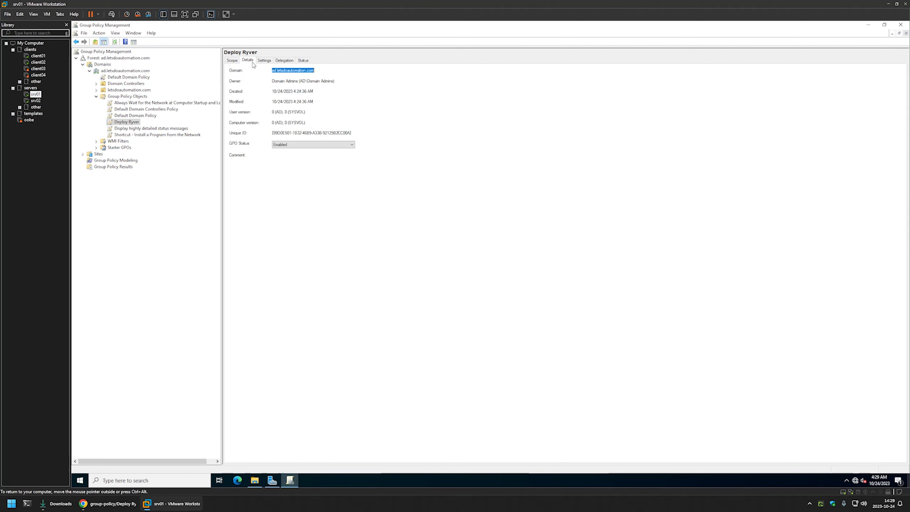
click(284, 145)
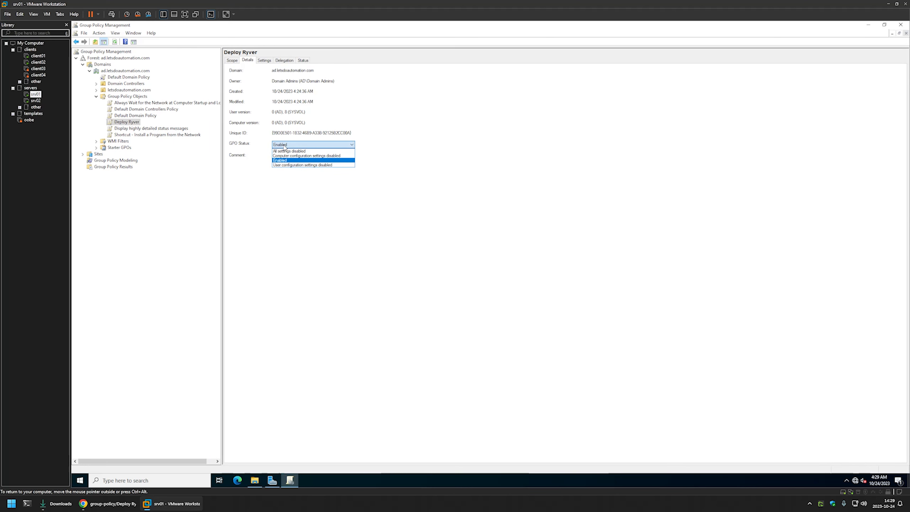
click(297, 157)
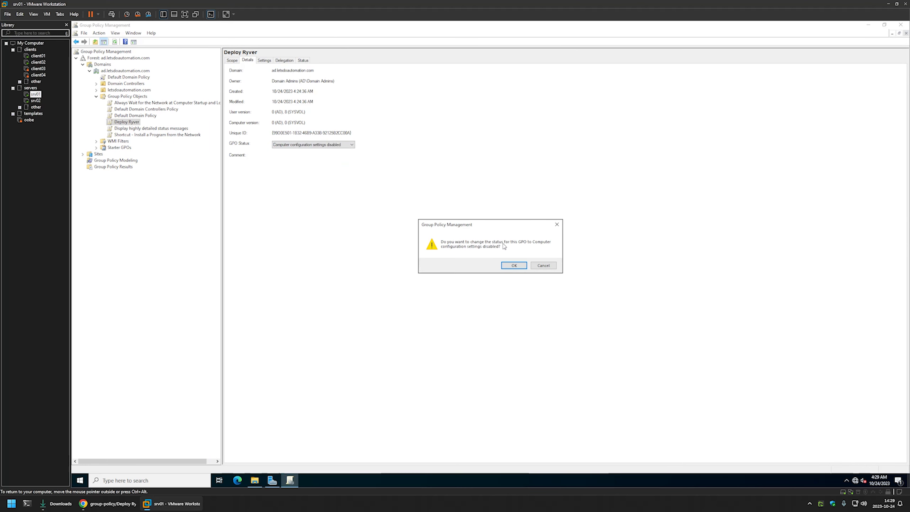
click(512, 263)
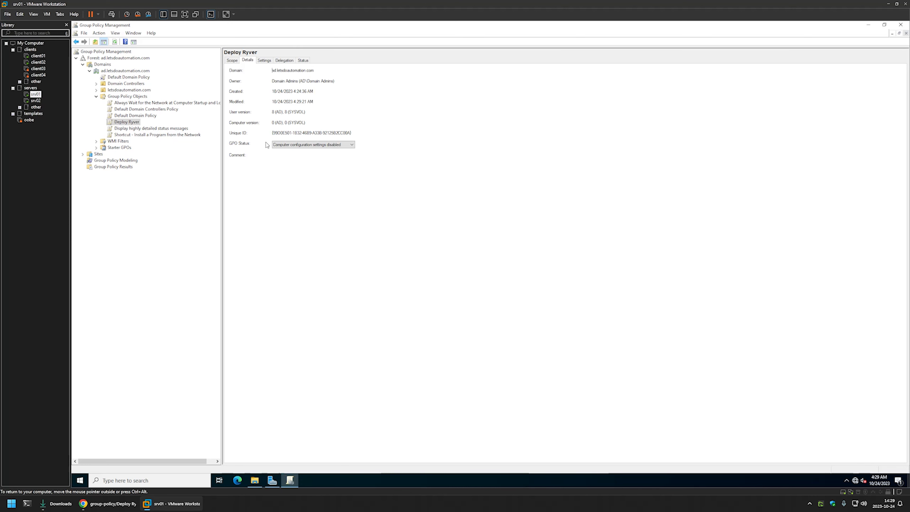
- Link the Deploy Ryver policy to the domain users OU under letsdoautomation.com and expand that OU
click(97, 90)
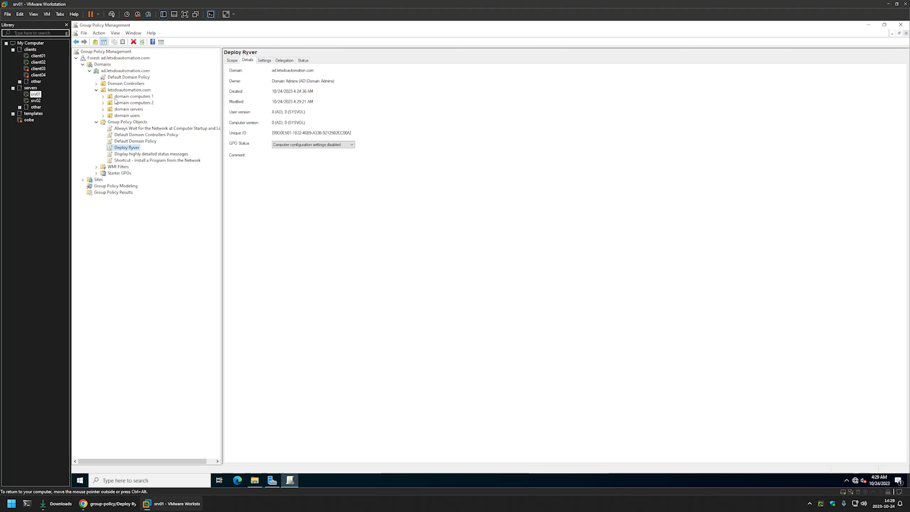
click(127, 116)
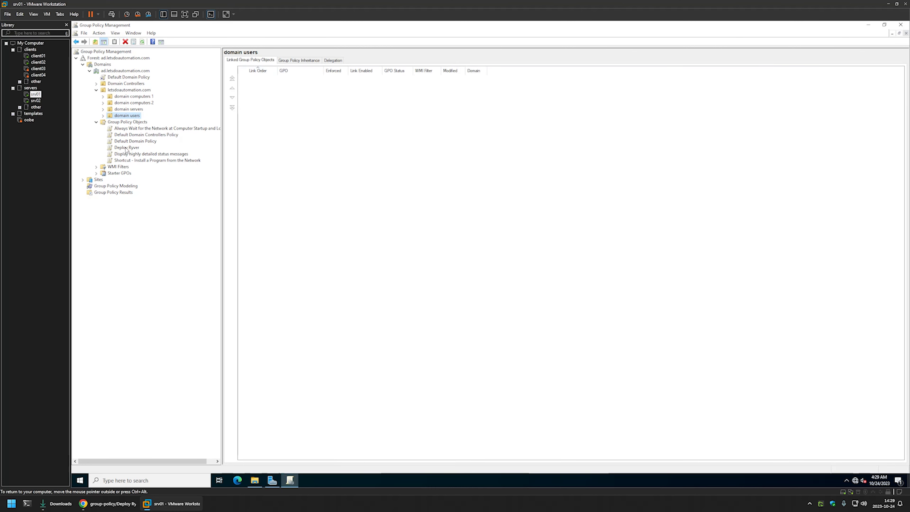
drag(126, 149, 128, 116)
click(509, 265)
click(104, 115)
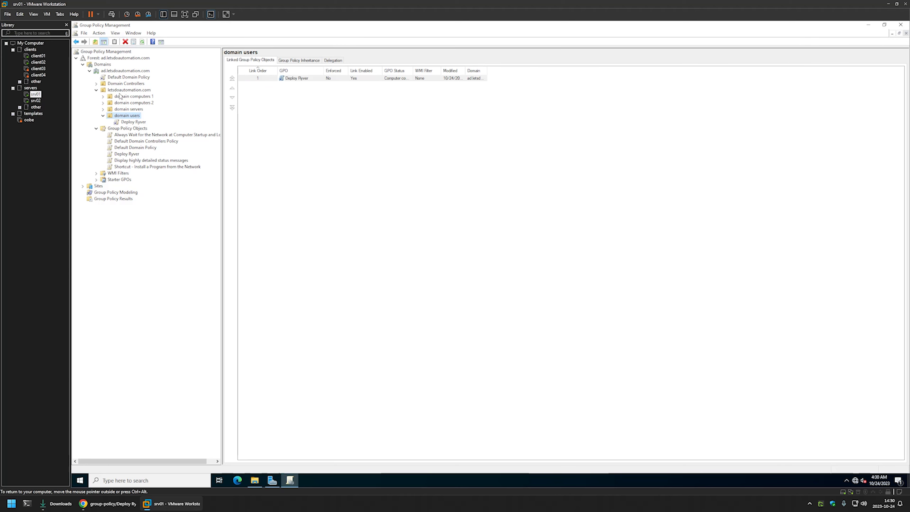
- Switch to the client01 machine, open C:\ProgramData in File Explorer, and move the window to the desktop's left side
click(38, 56)
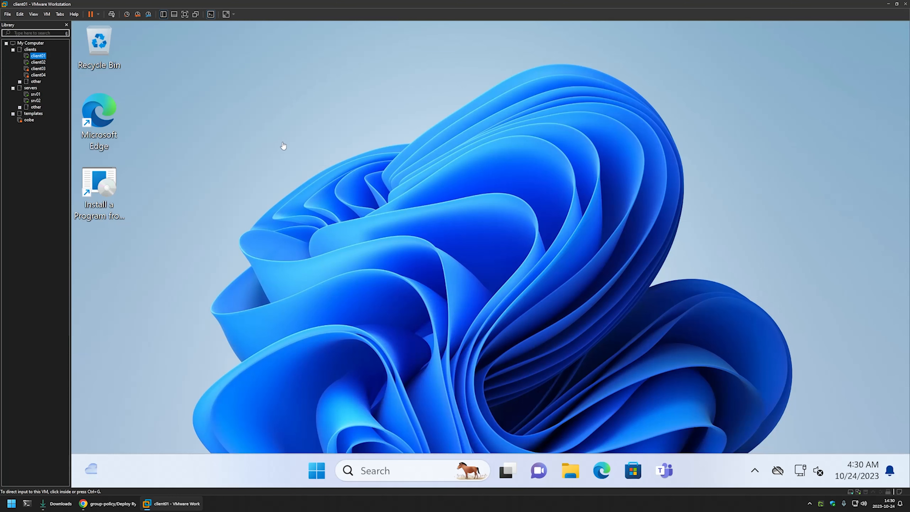
click(283, 145)
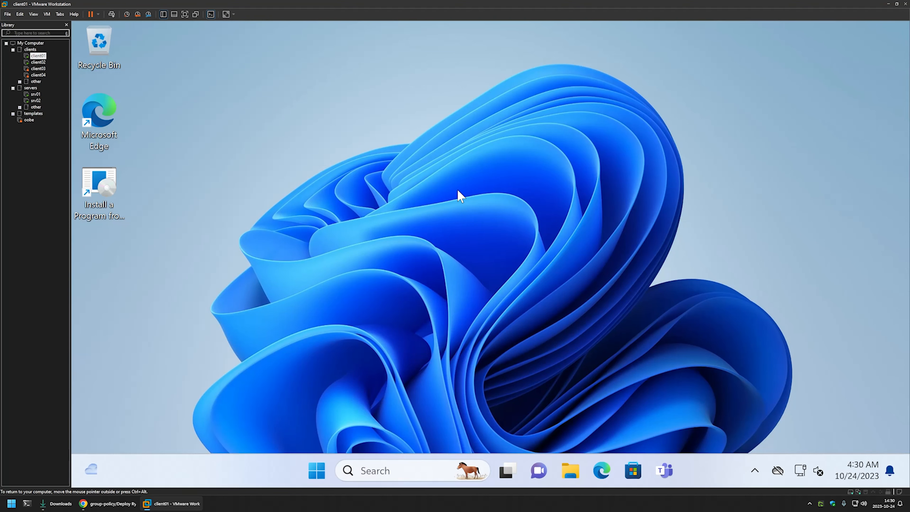
key(super+e)
click(468, 70)
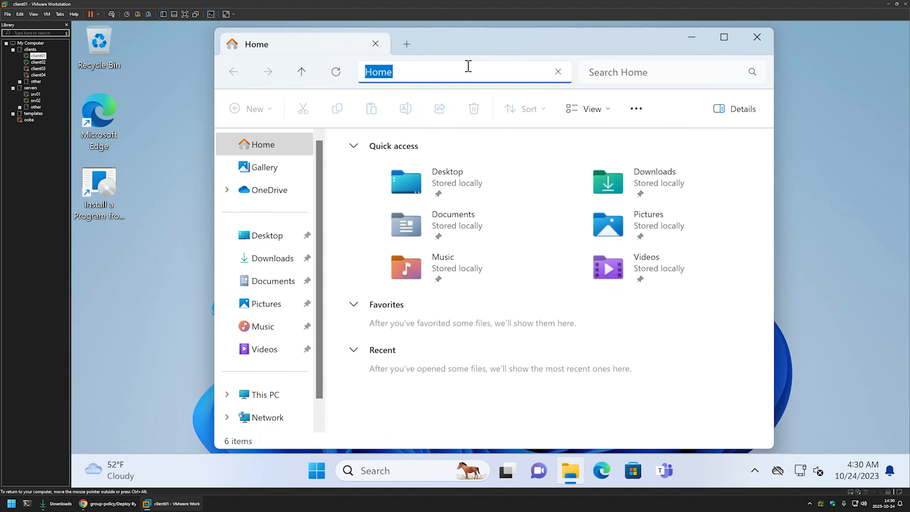
text(c:\pr)
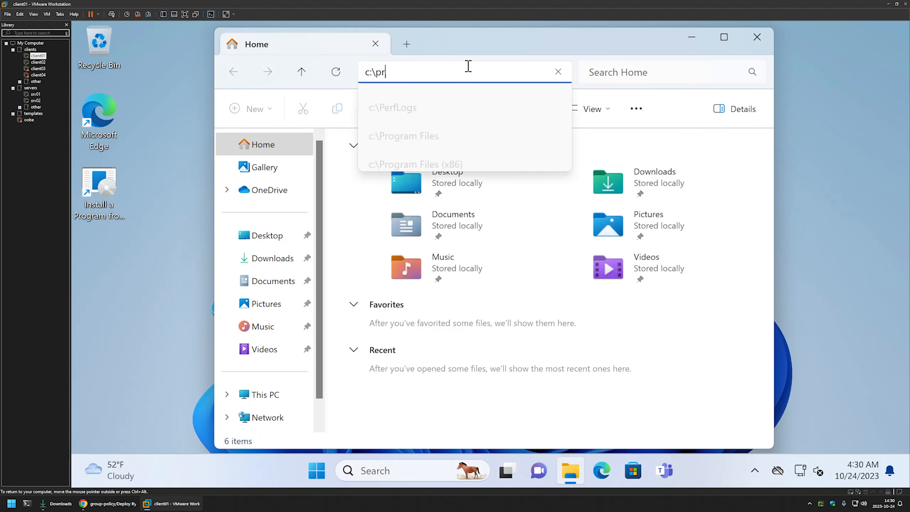
text(ogramdata)
key(Return)
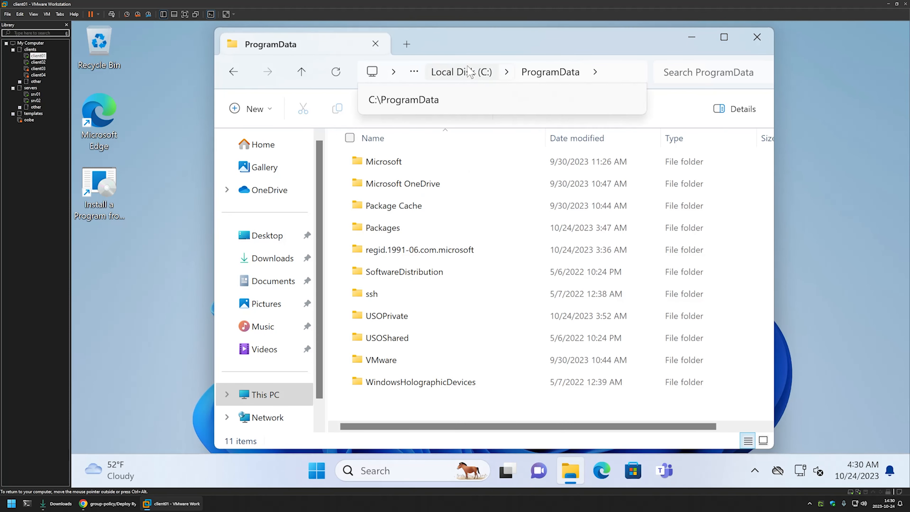
drag(508, 44, 89, 125)
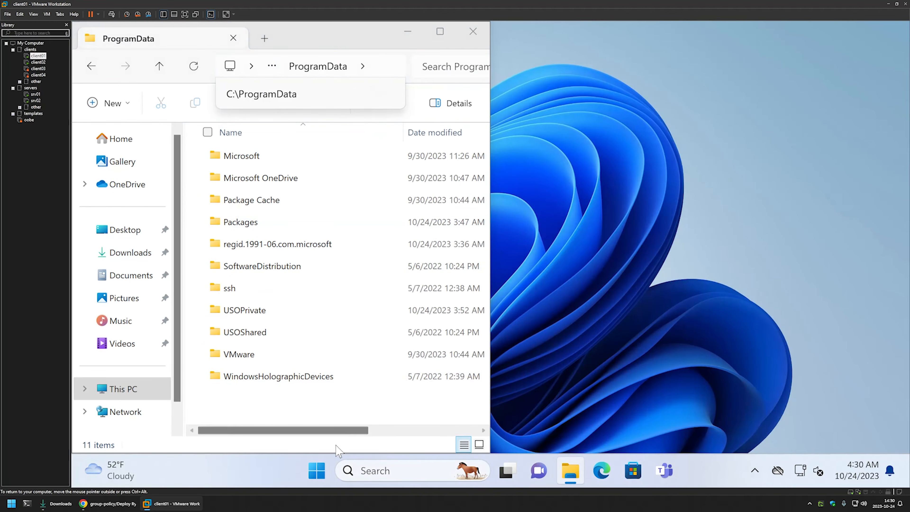
- Open Registry Editor on client01 and snap its window beside the ProgramData folder window
click(316, 470)
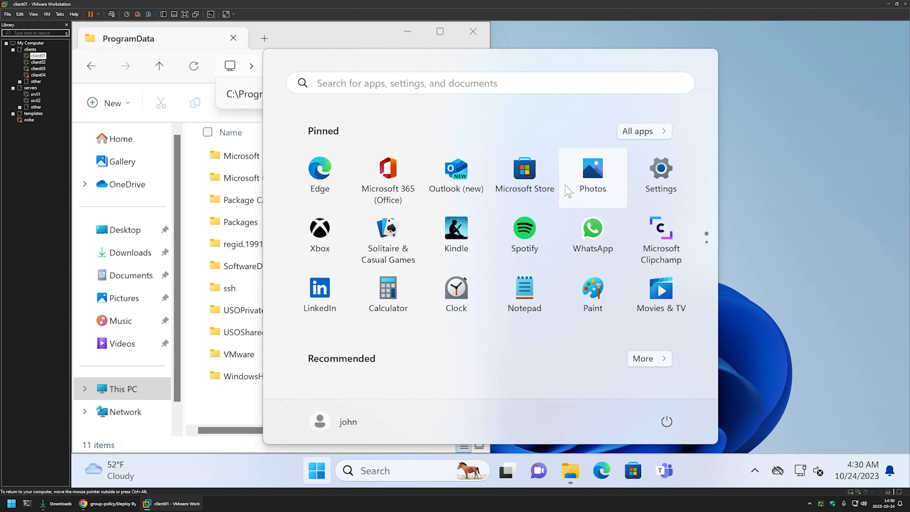
text(regedit)
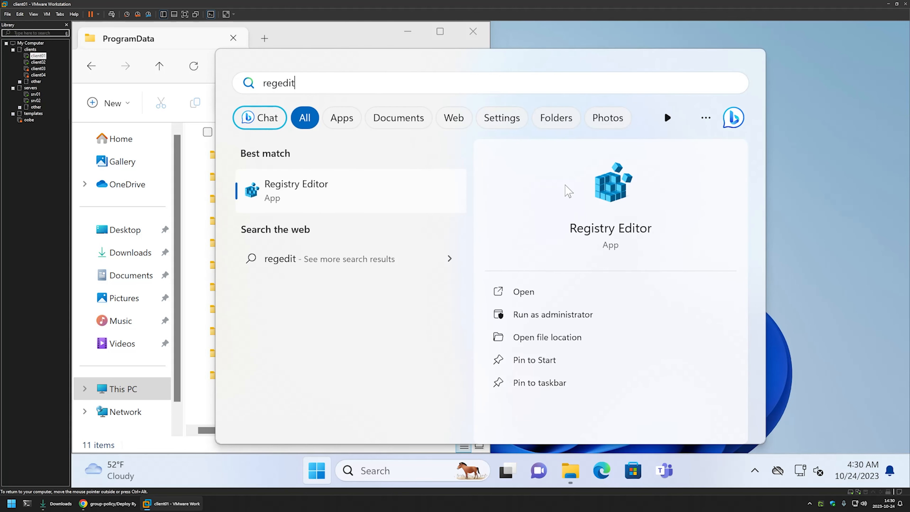
click(537, 291)
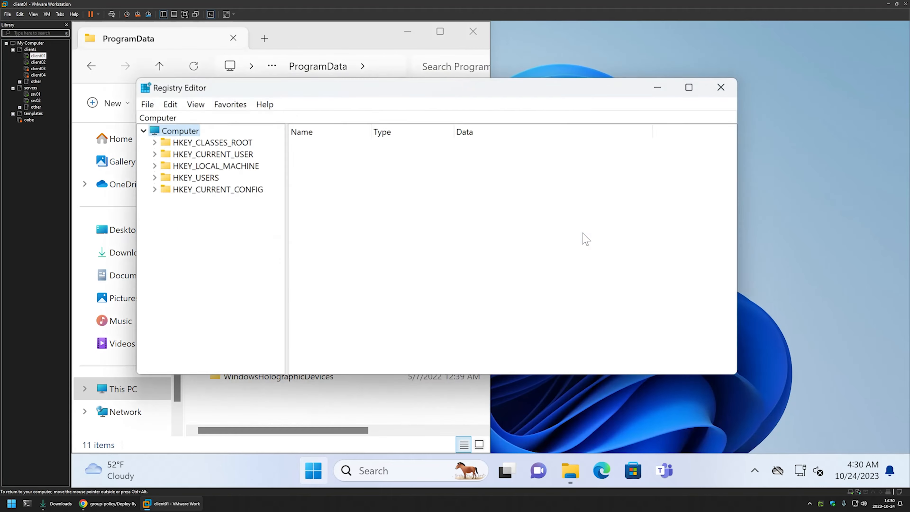
key(super+Right)
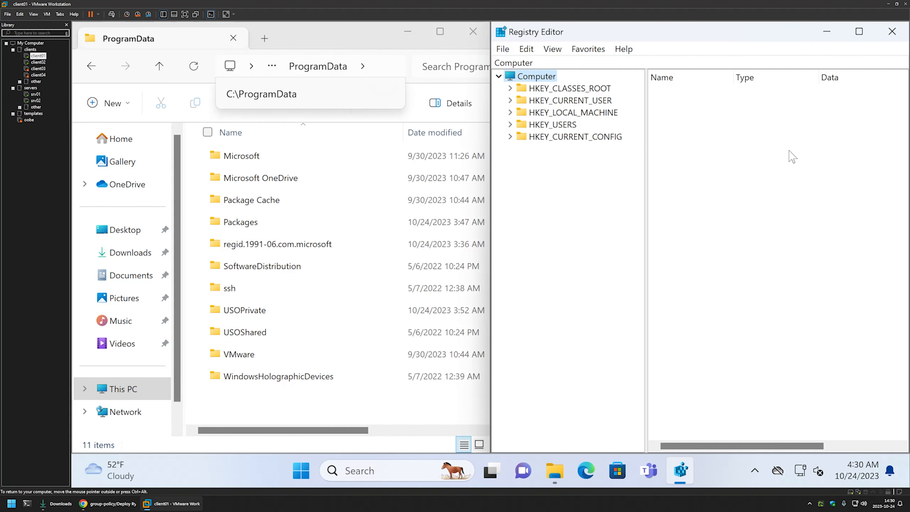
- Open the registry key HKEY_CURRENT_USER\Software\Microsoft\Windows\CurrentVersion\RunOnce
double_click(596, 101)
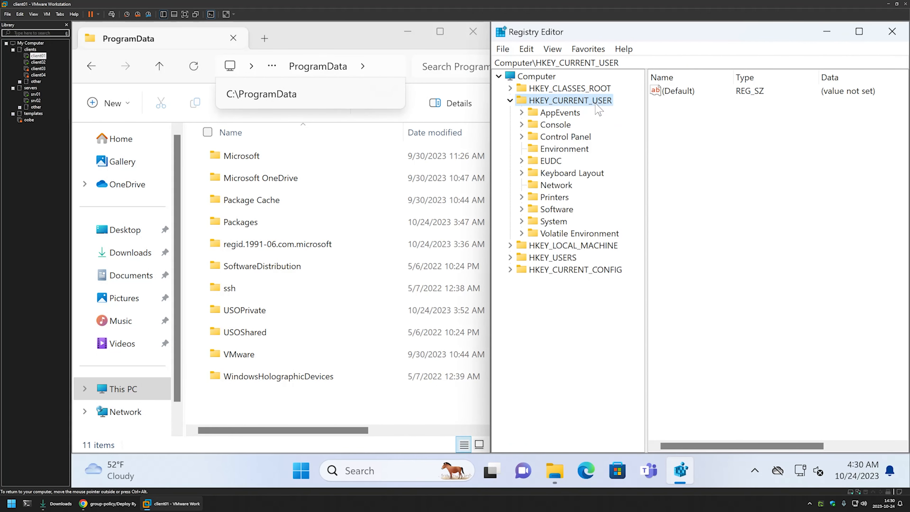
double_click(566, 208)
double_click(571, 282)
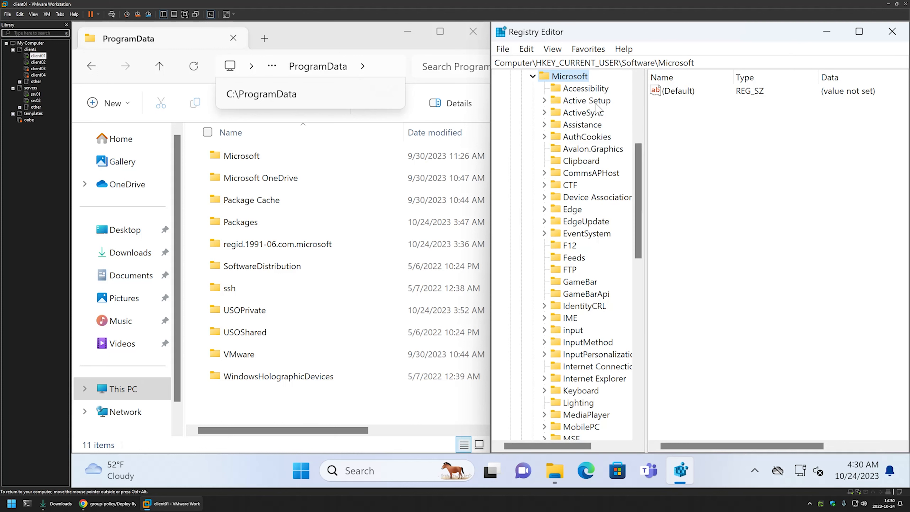
scroll(596, 105, down, 15)
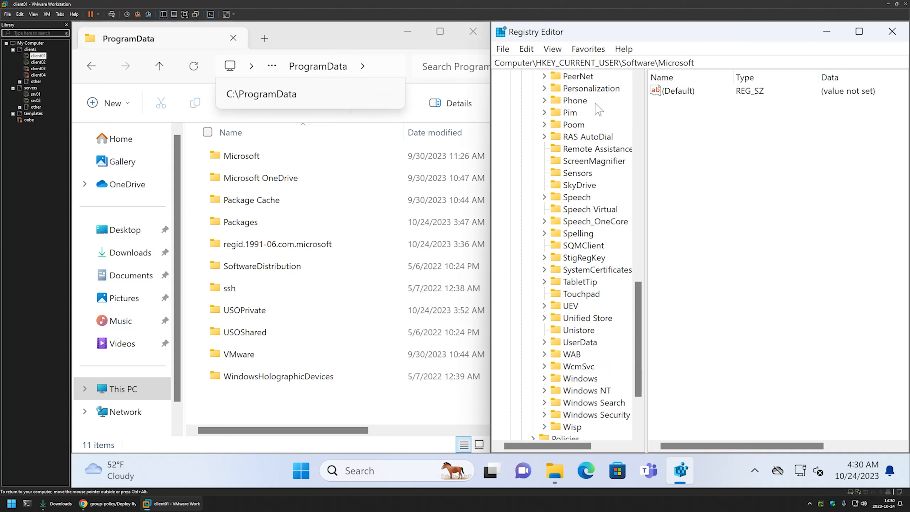
double_click(582, 342)
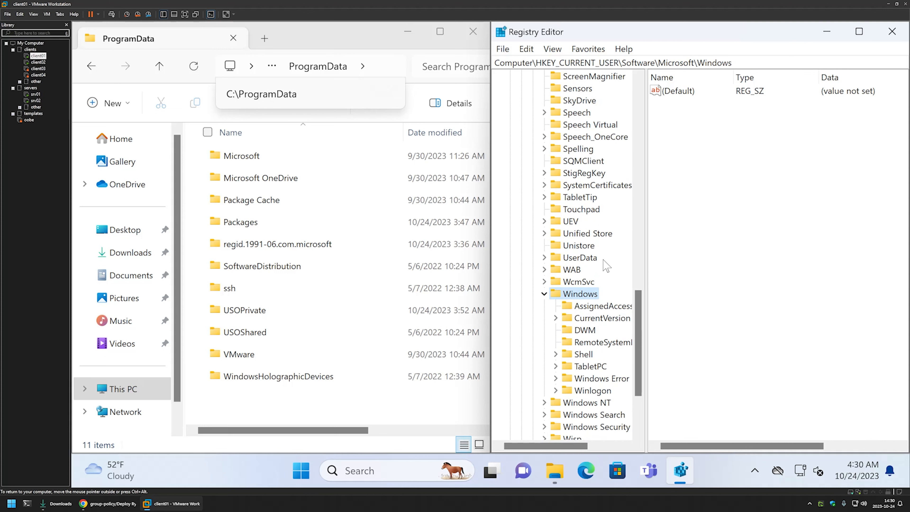
double_click(602, 318)
scroll(614, 287, down, 10)
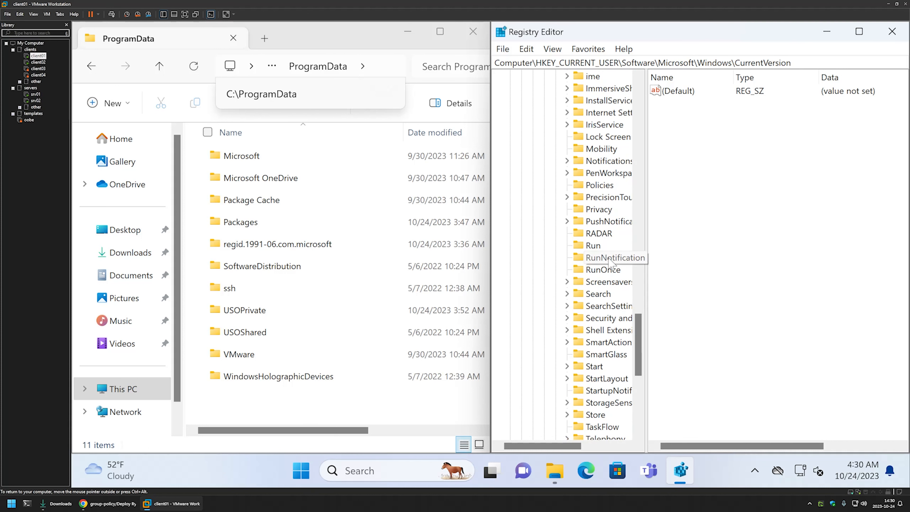
click(605, 269)
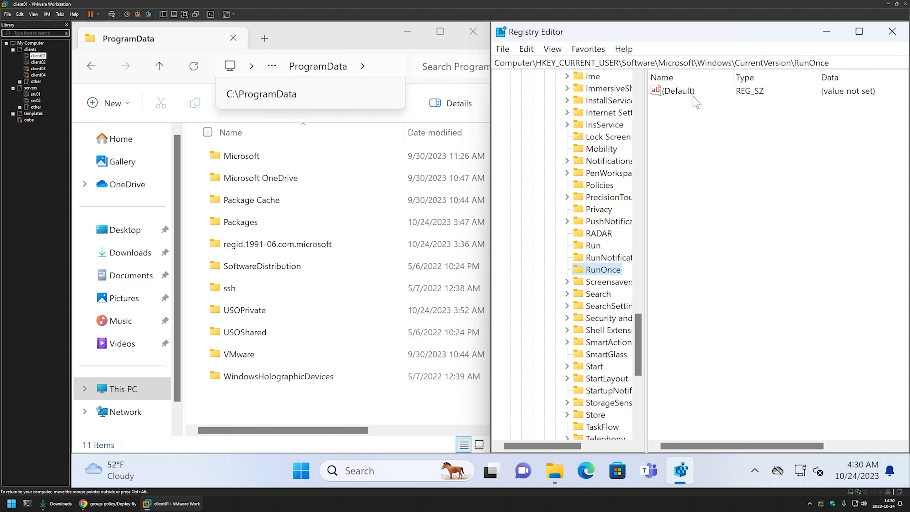
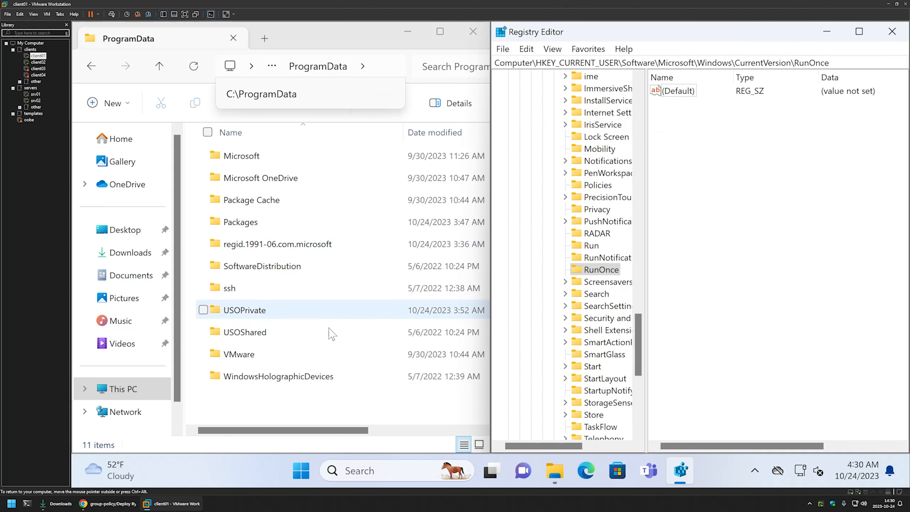
- Open Command Prompt, move it clear of the folder and registry listings, and run gpupdate
click(299, 473)
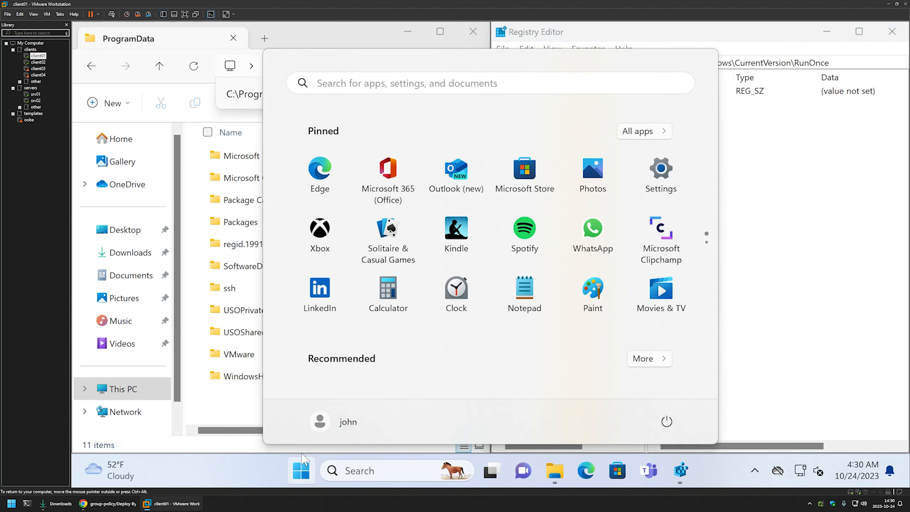
text(cmd)
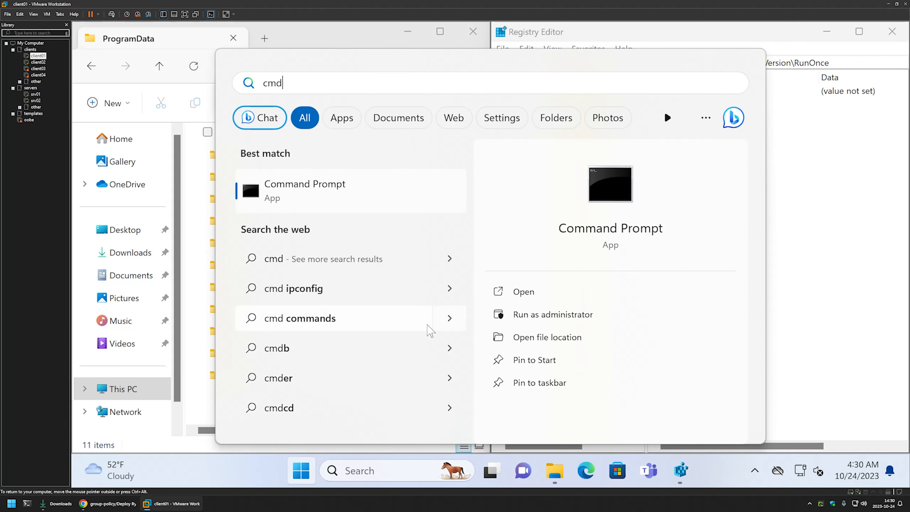
click(505, 296)
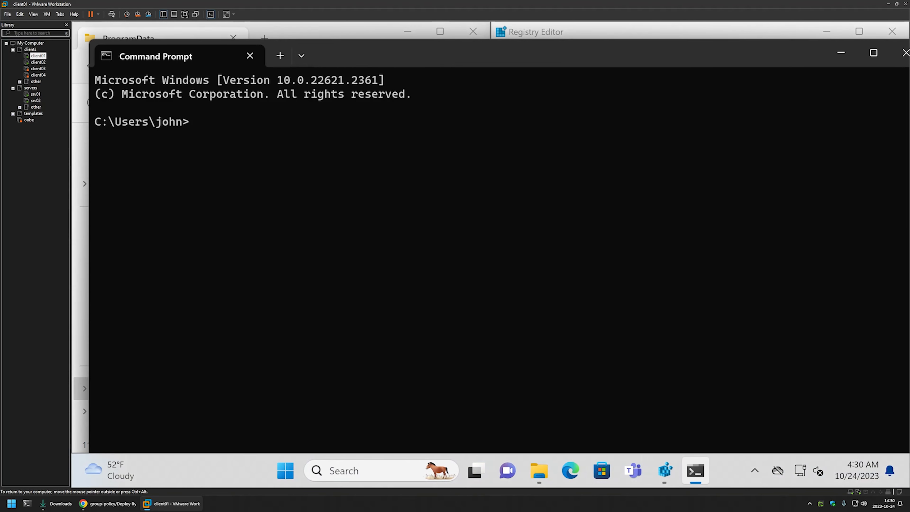
drag(342, 57, 546, 331)
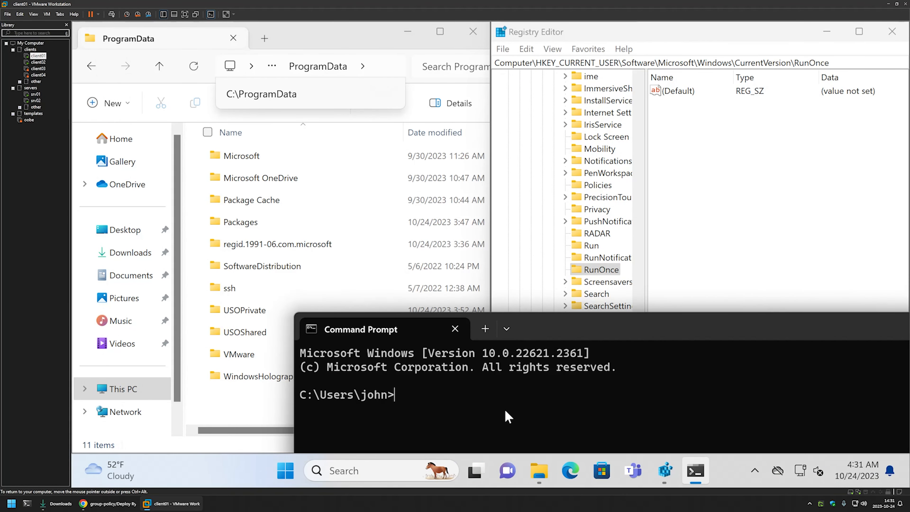
text(gpupdate)
key(Return)
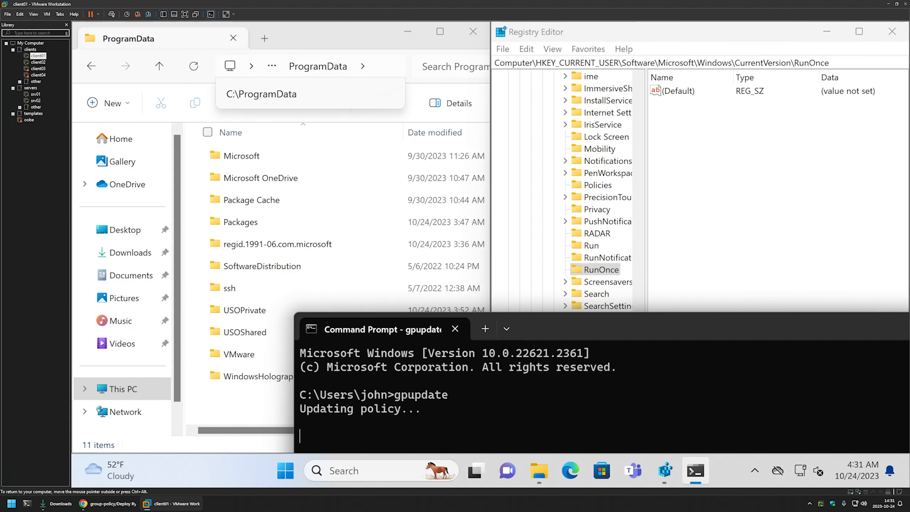
- Open the deployment\Ryver folder inside C:\ProgramData to check its contents, and refresh the RunOnce key's values
click(278, 367)
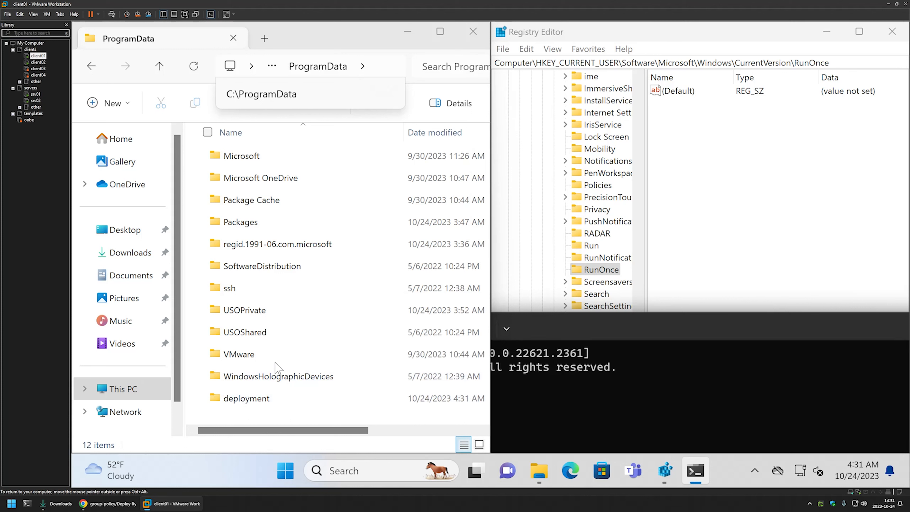
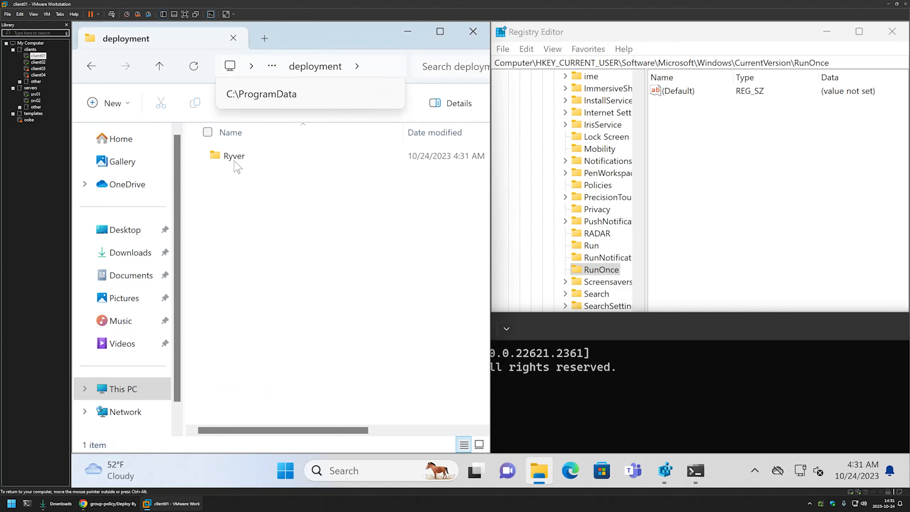
double_click(235, 162)
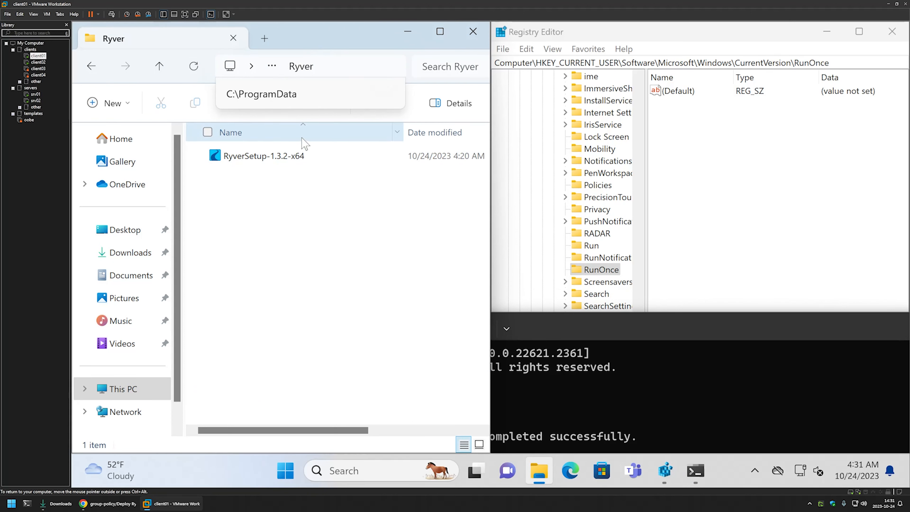
click(727, 157)
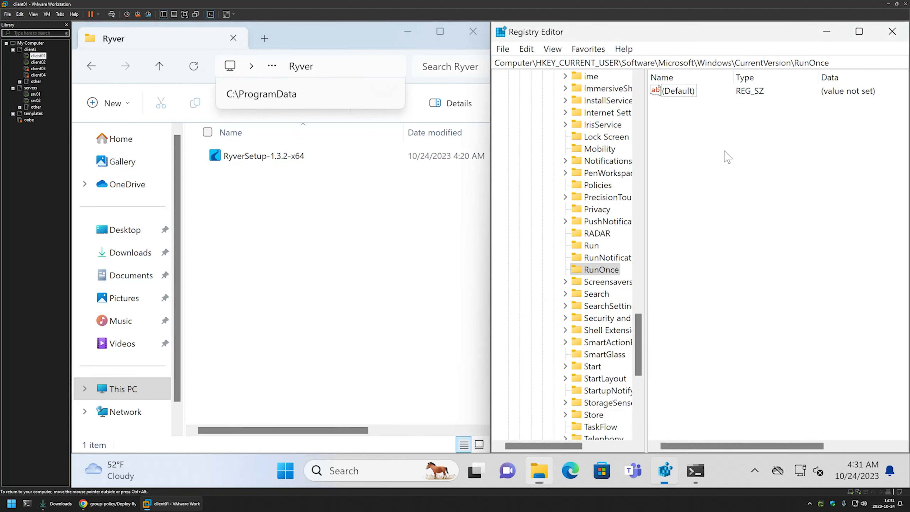
click(552, 49)
click(660, 125)
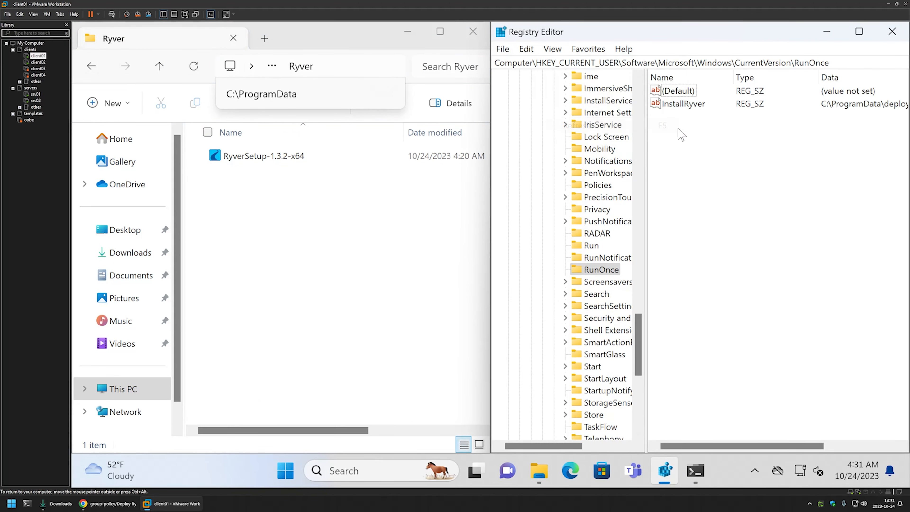
- Examine the name and data of the InstallRyver value in the RunOnce key, and close it without changes
double_click(681, 104)
drag(655, 107, 522, 154)
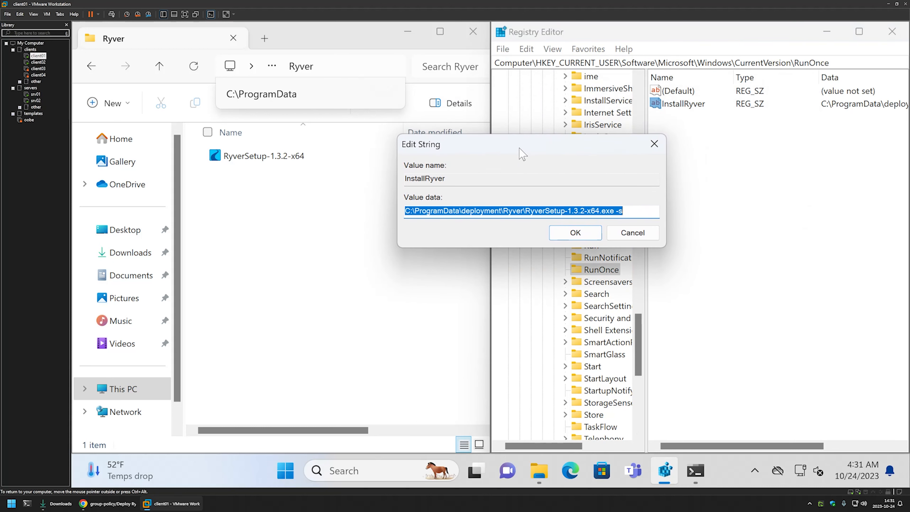
drag(447, 178, 405, 179)
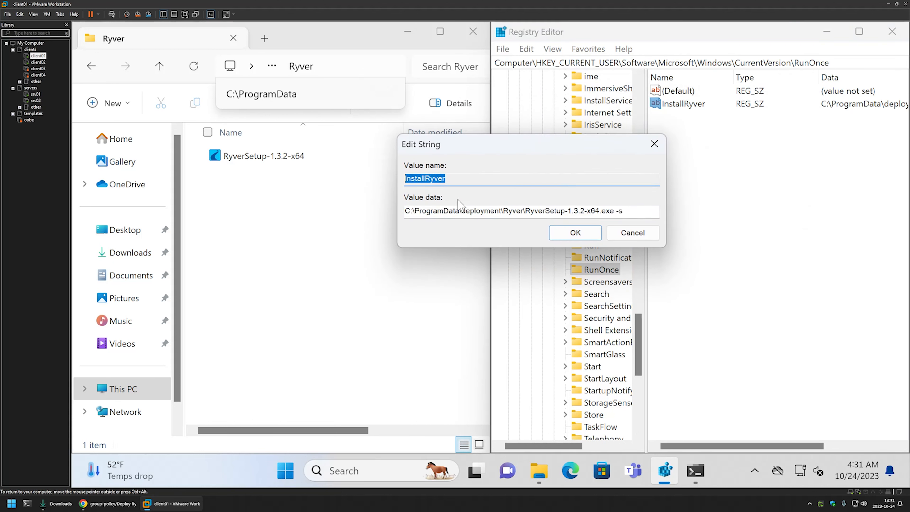
drag(641, 211, 396, 212)
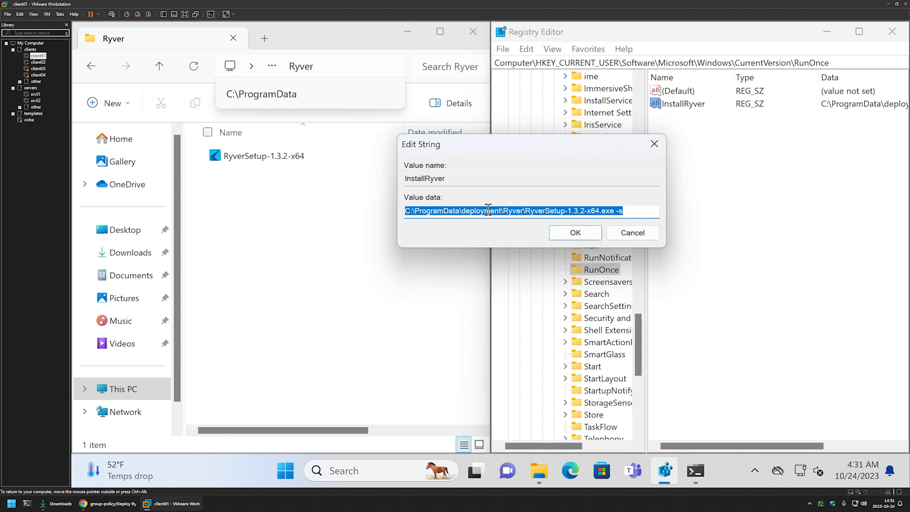
click(624, 231)
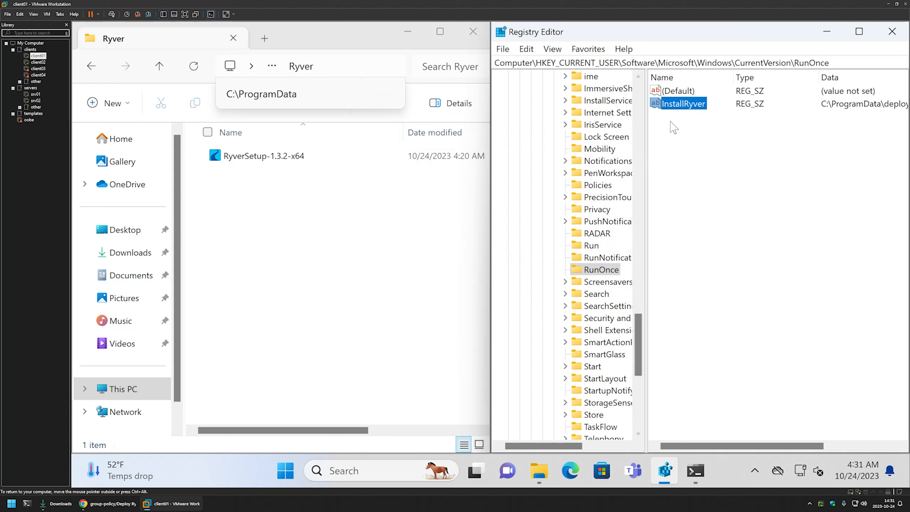
- Delete the InstallRyver value from the RunOnce key and the RyverSetup-1.3.2-x64 file from the Ryver folder
right_click(672, 107)
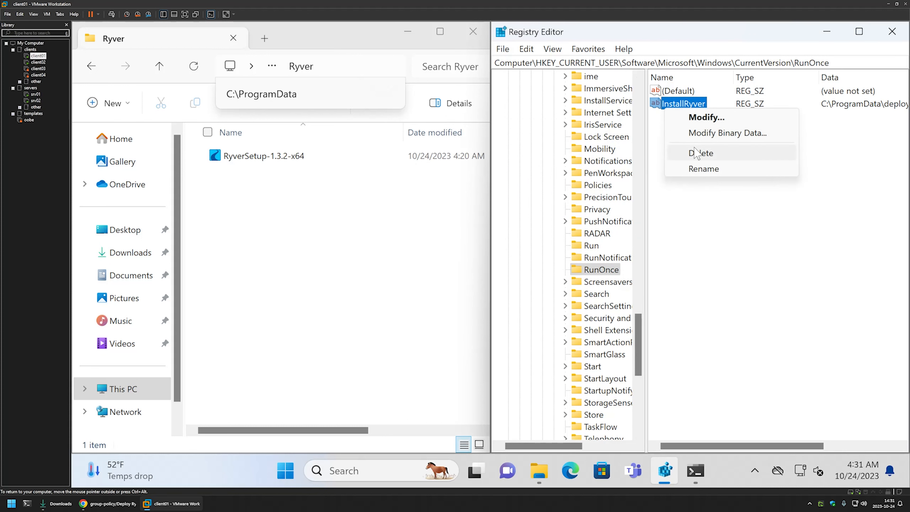
click(702, 153)
click(591, 247)
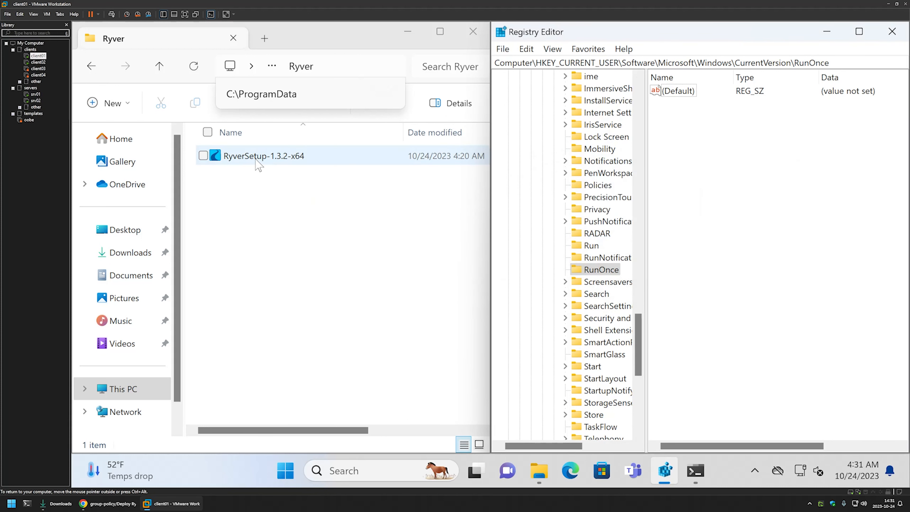
click(264, 155)
right_click(258, 158)
click(386, 175)
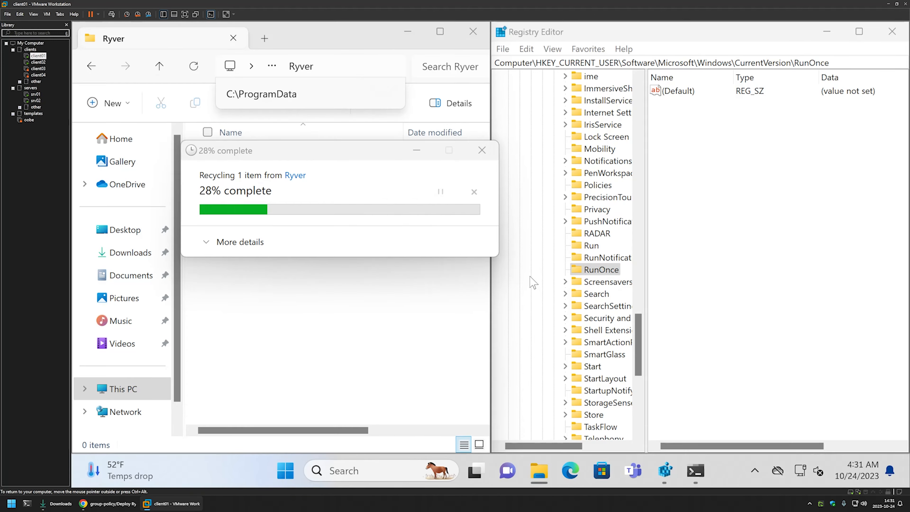
- Reposition the Command Prompt window so both listings stay in view and run gpupdate again
click(680, 471)
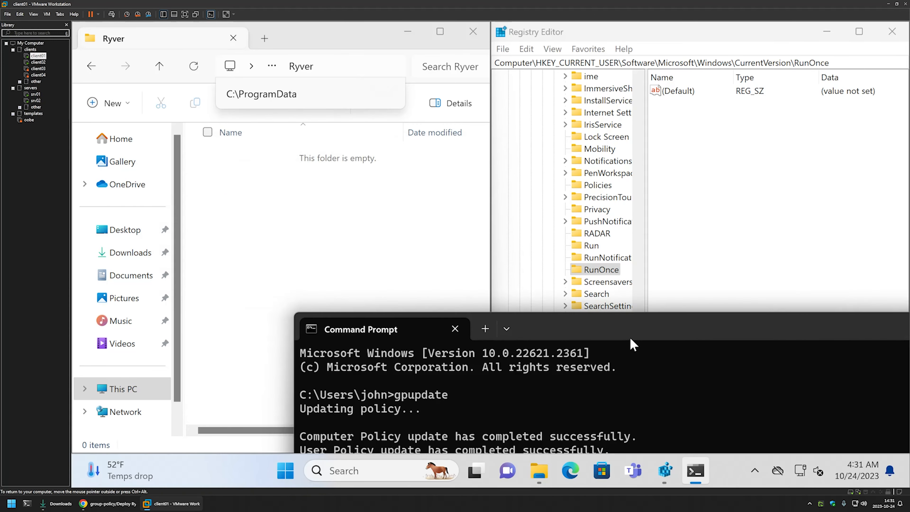
drag(620, 331, 595, 242)
key(Up)
key(Return)
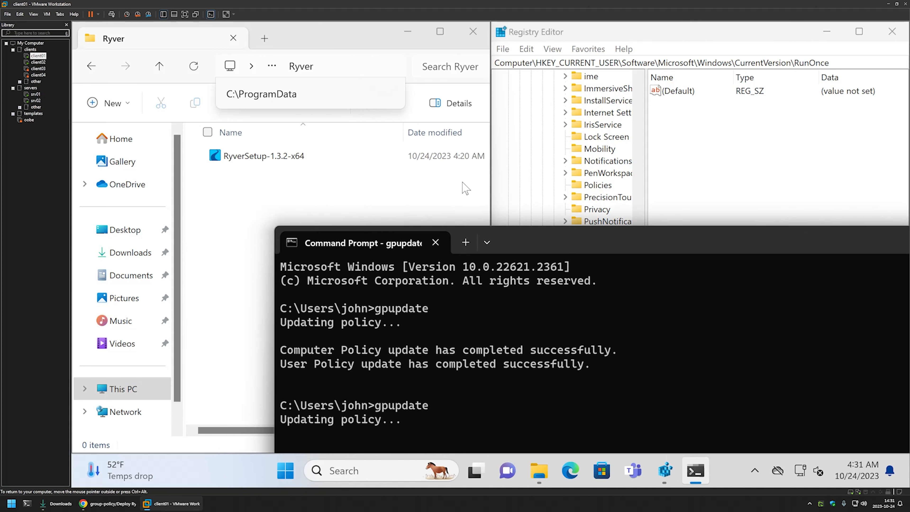
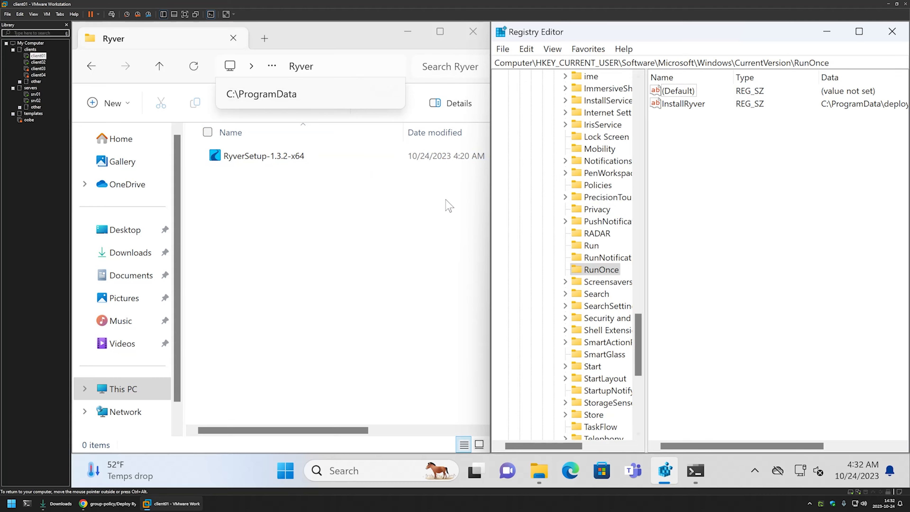
- Close the File Explorer, Registry Editor and Command Prompt windows, and sign out of the Windows session on client01
click(473, 32)
click(892, 31)
drag(587, 244, 340, 202)
click(854, 199)
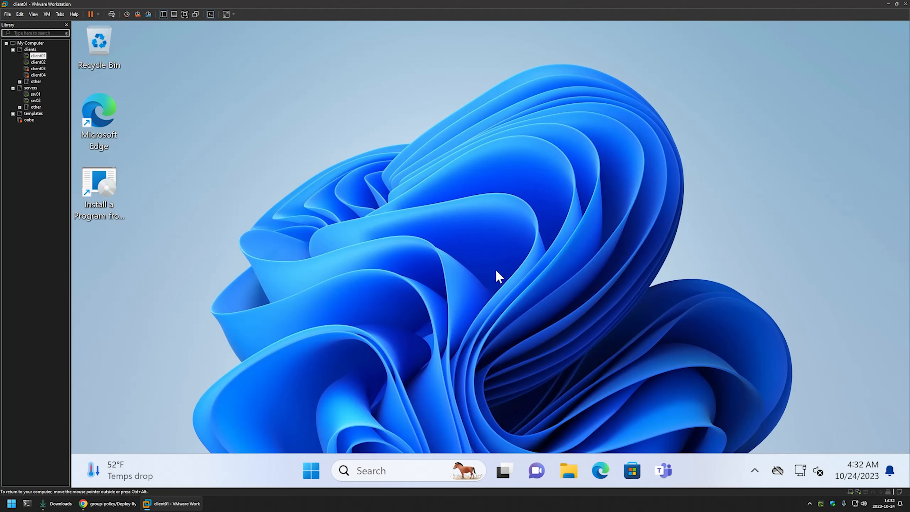
click(317, 470)
click(319, 421)
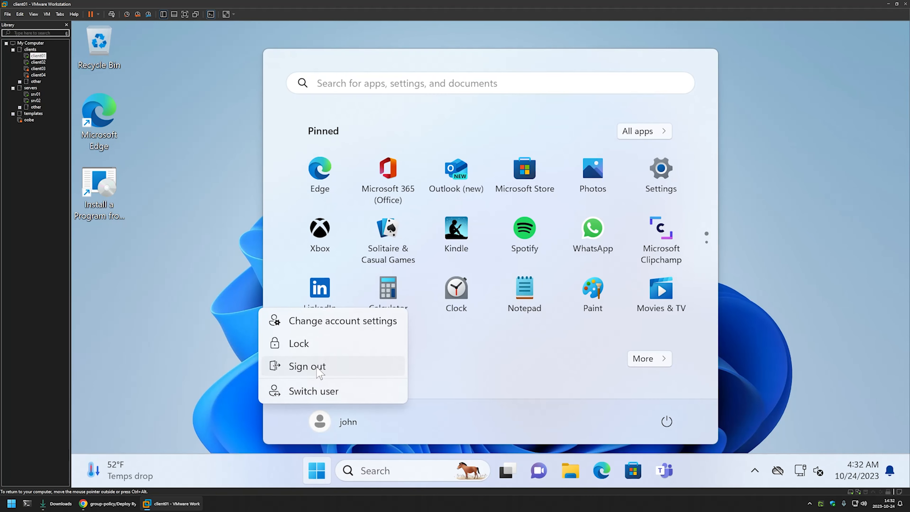
click(394, 364)
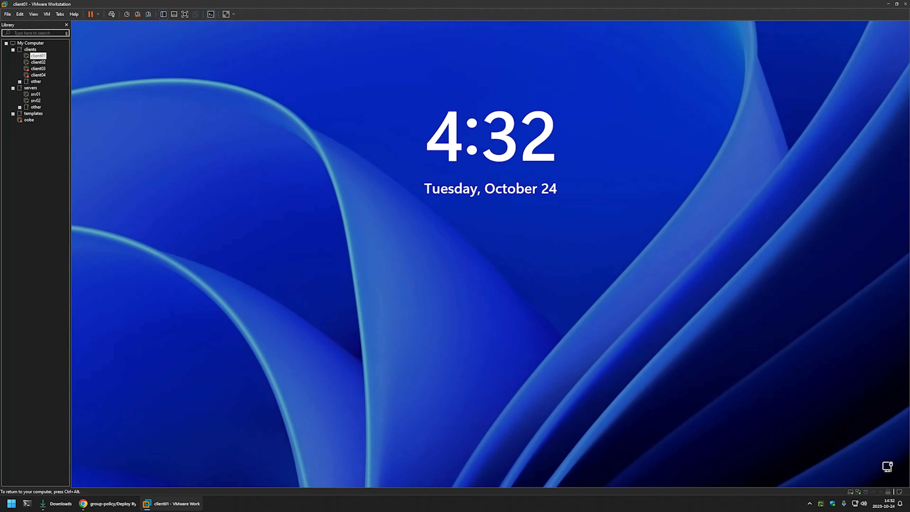
- Sign back in to Windows on client01 with the account password
key(Return)
text(•••••)
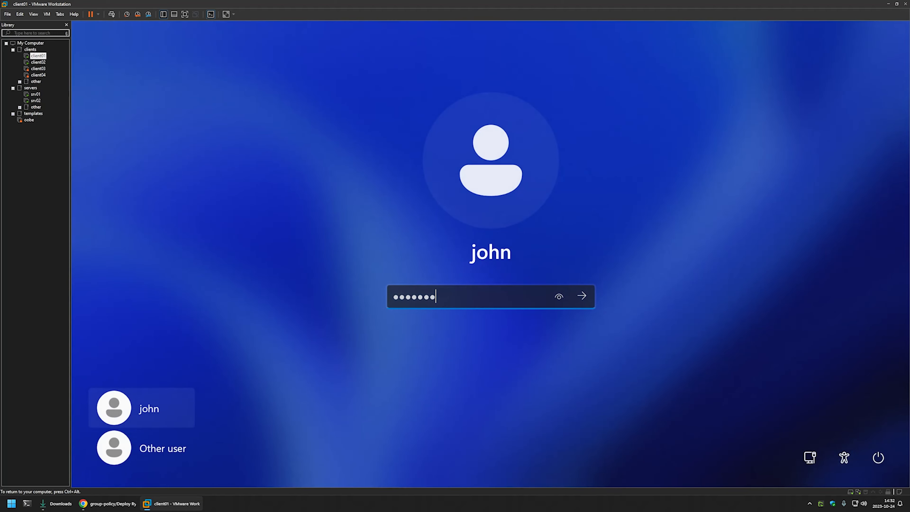
key(Return)
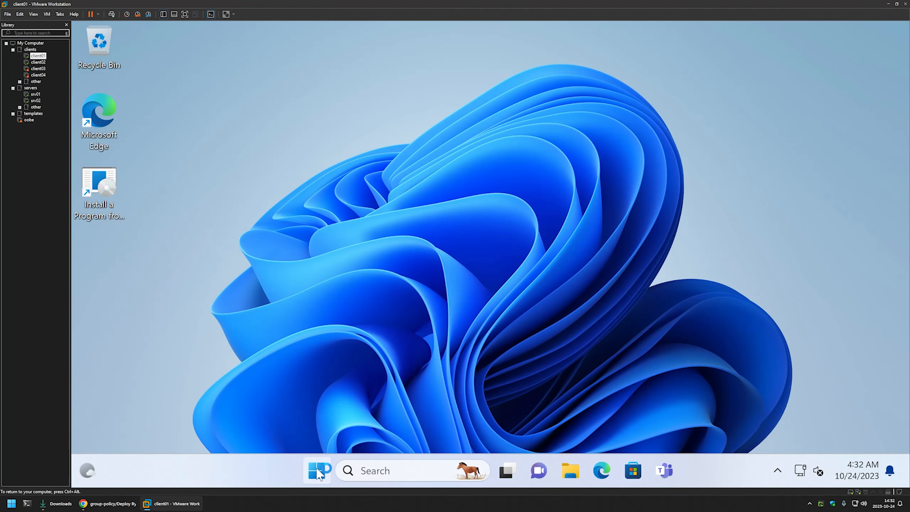
- Open Task Manager, move it clear of the desktop icons, and look for the RyverSetup-1.3.2-x64 process among the background processes
right_click(317, 470)
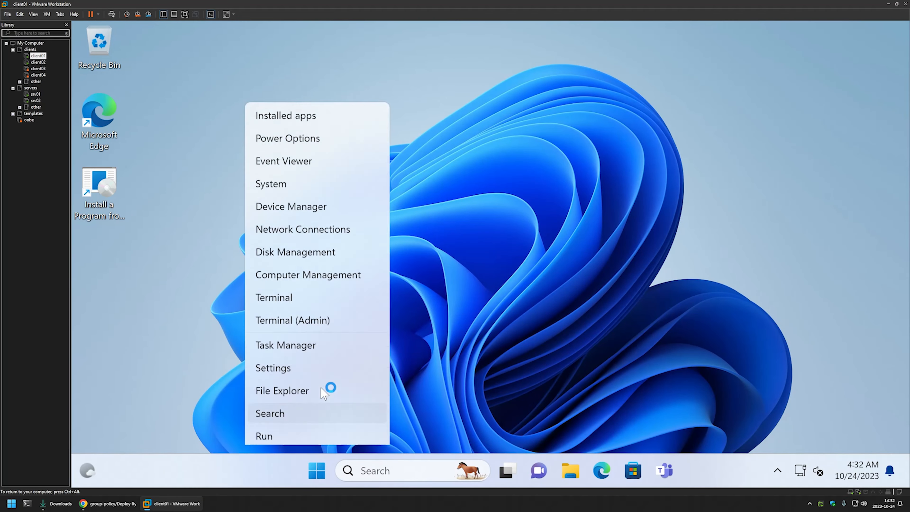
click(308, 294)
right_click(316, 470)
click(309, 290)
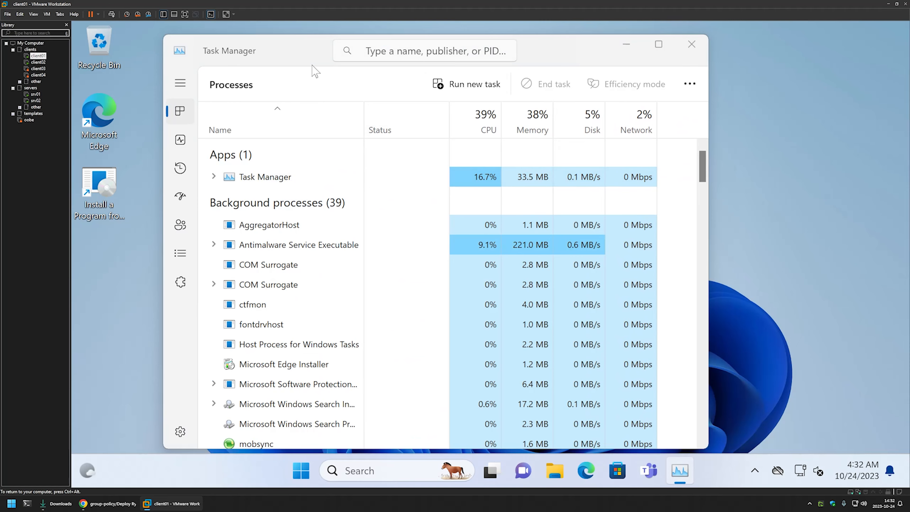
drag(312, 66, 477, 59)
scroll(473, 182, down, 1)
scroll(473, 183, down, 5)
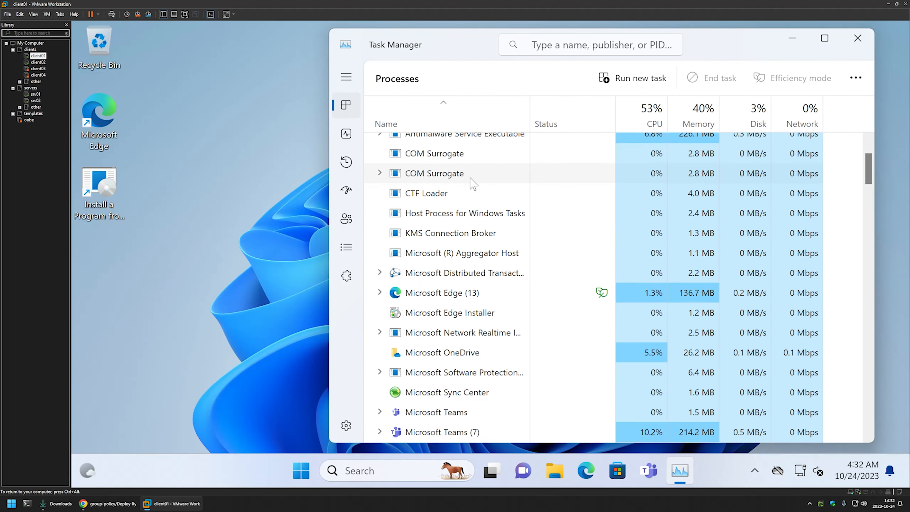
scroll(472, 179, down, 9)
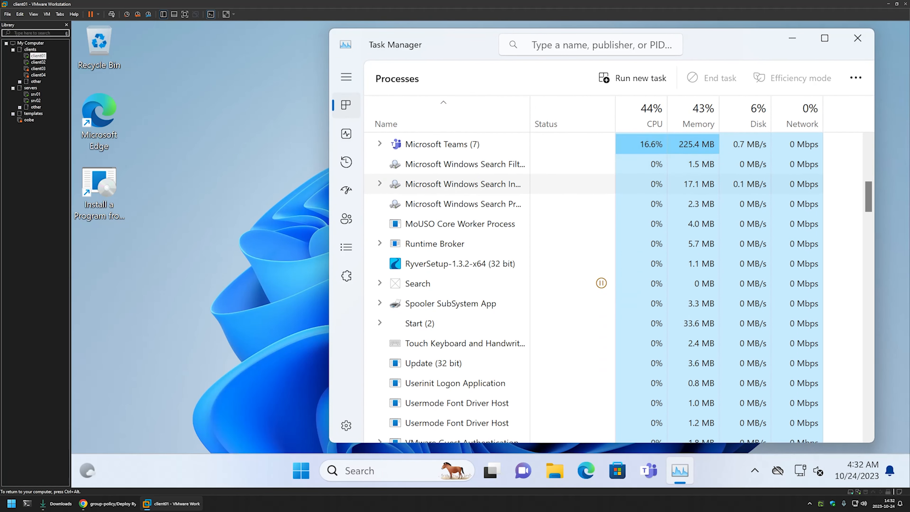
scroll(472, 179, up, 14)
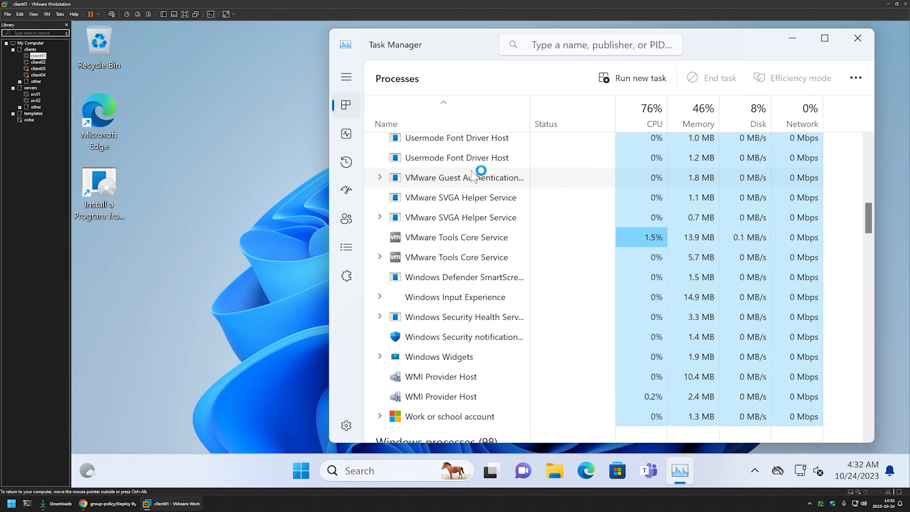
scroll(466, 179, down, 5)
click(445, 317)
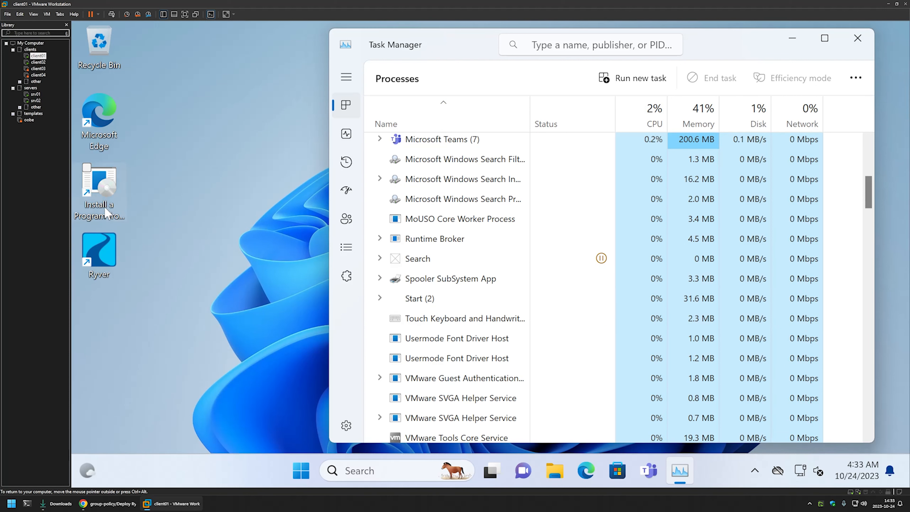
- Launch Ryver from its desktop shortcut to test the installation, and minimize its window
double_click(99, 251)
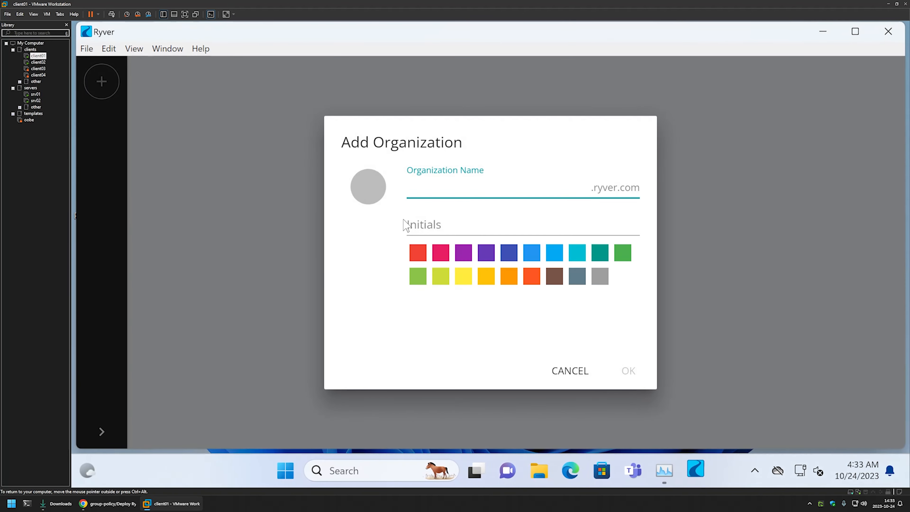
click(823, 35)
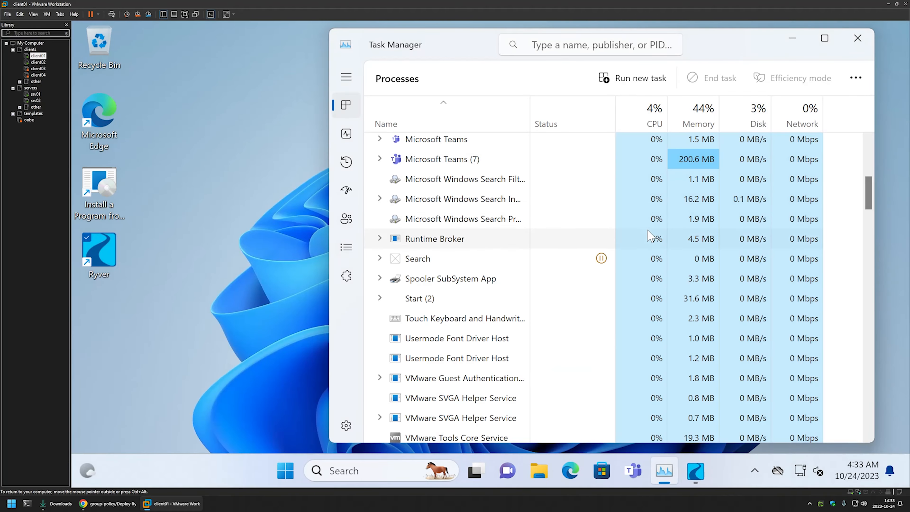
- Open C:\ProgramData in a File Explorer window snapped to half the screen and delete the deployment folder
key(super+e)
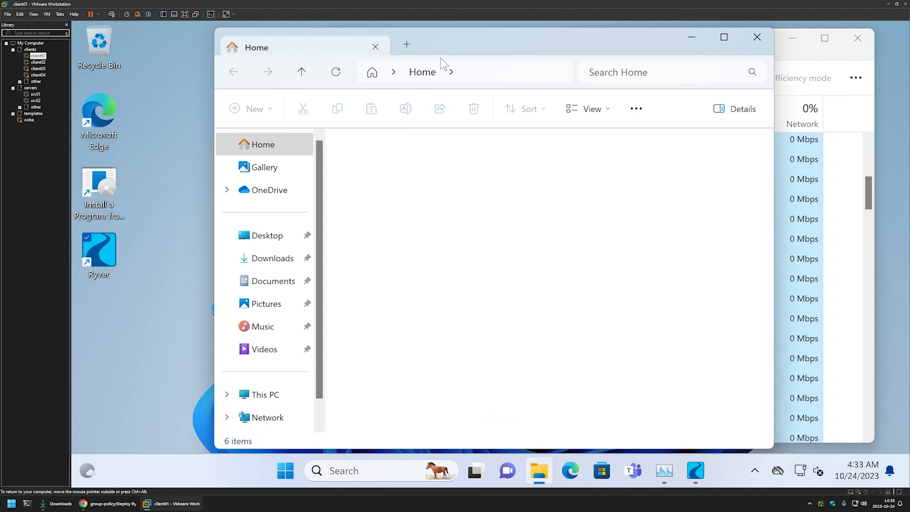
key(super+Left)
click(324, 63)
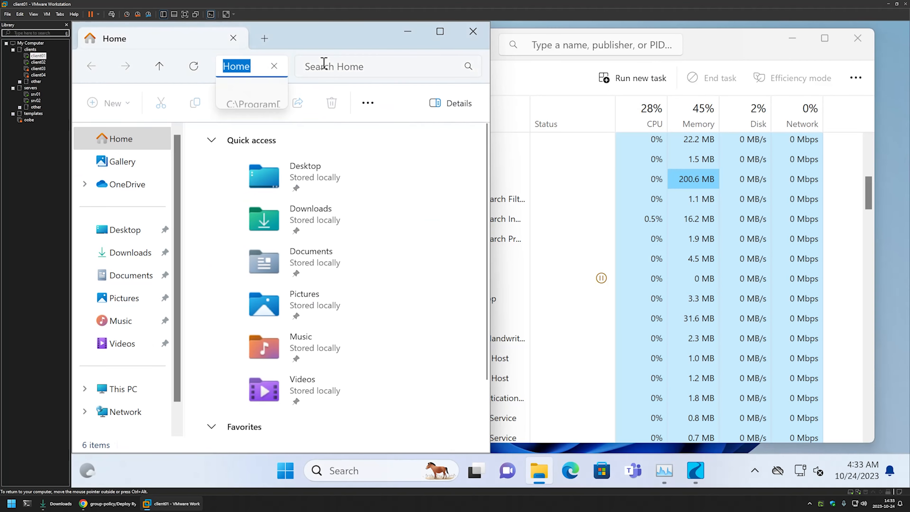
text(c)
key(Down)
key(Down)
key(Down)
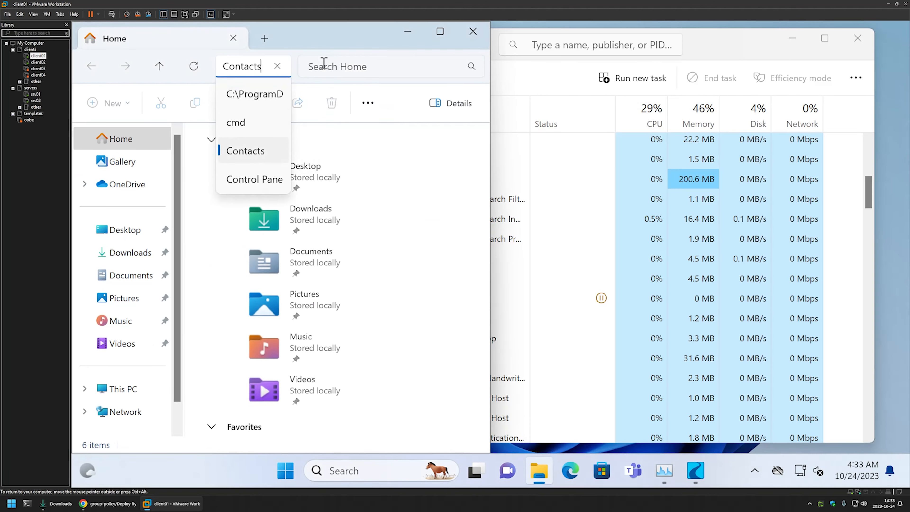
key(Up)
key(Up)
key(Return)
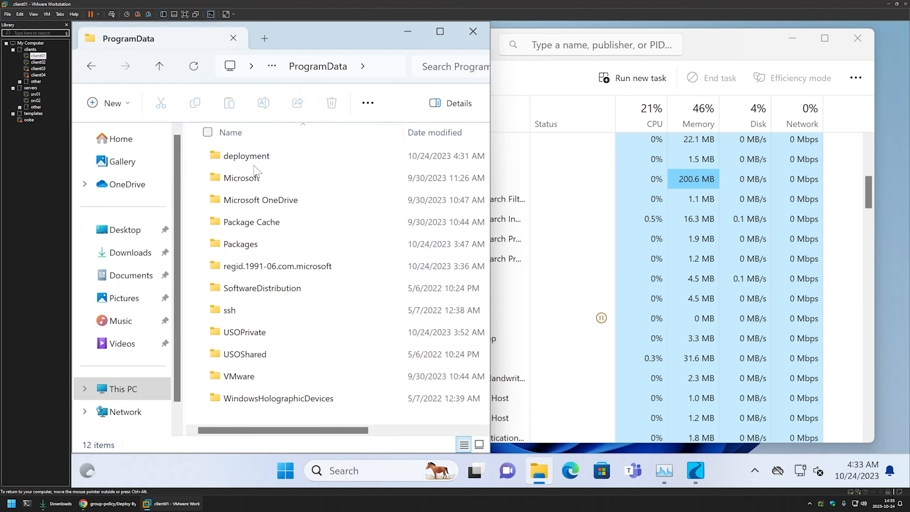
right_click(264, 155)
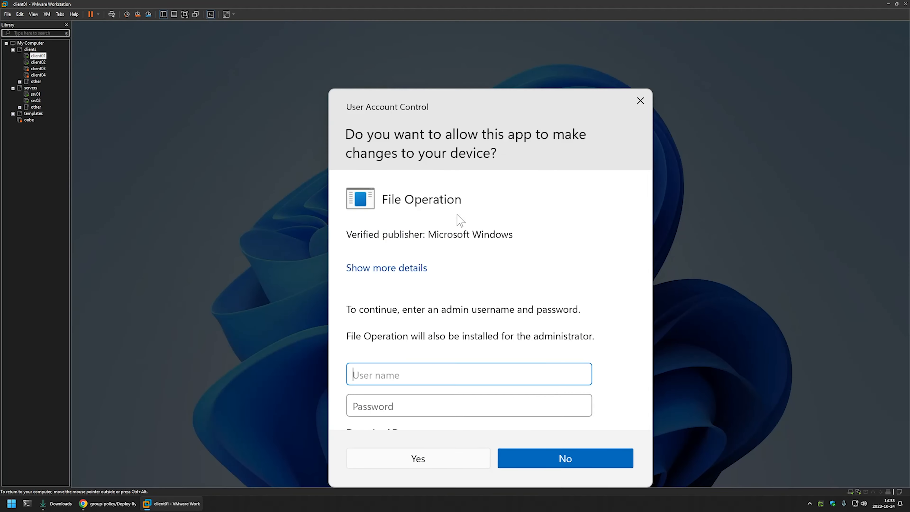
- Open Registry Editor at the current user's RunOnce key and refresh its values
click(279, 472)
text(regedit)
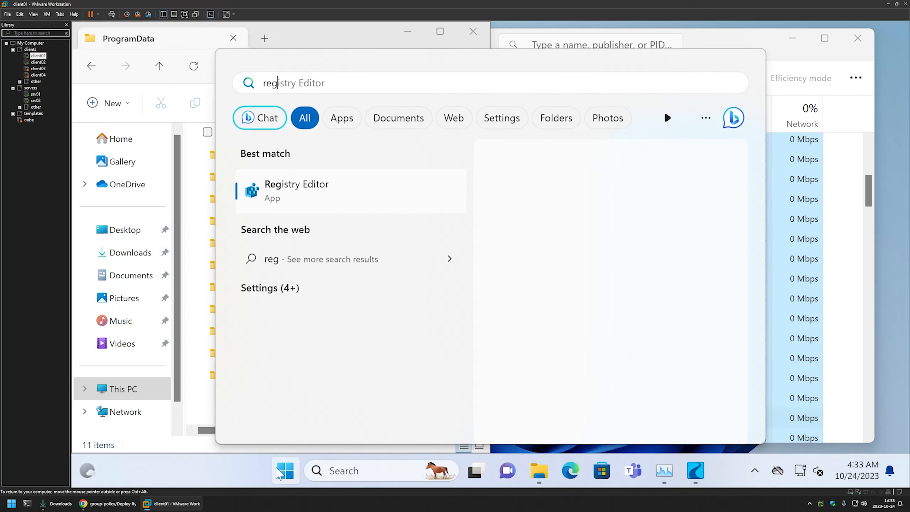
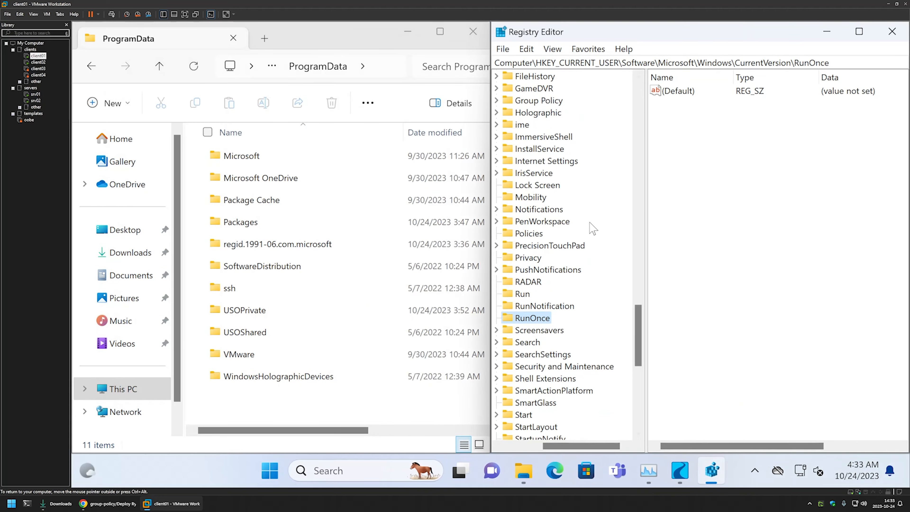
click(551, 49)
click(559, 124)
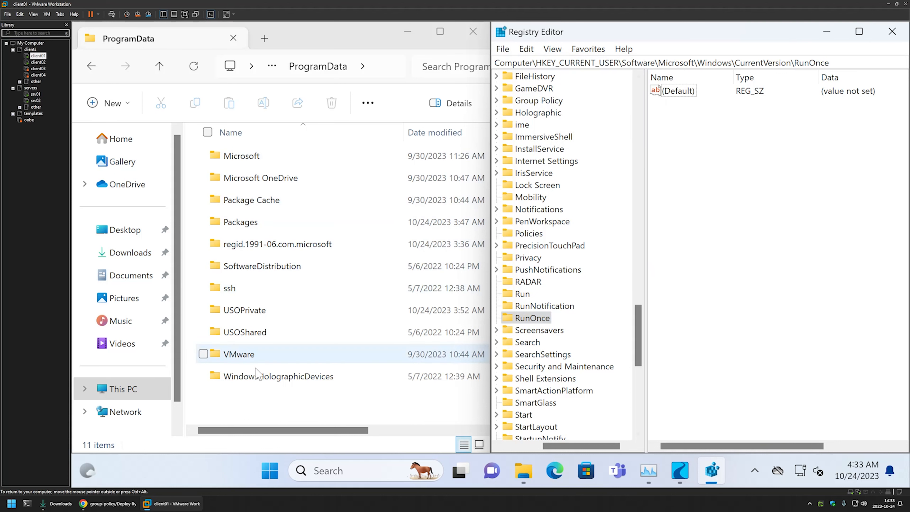
- Open a Command Prompt and run gpupdate on client01
click(269, 470)
click(269, 470)
key(super)
text(cmd)
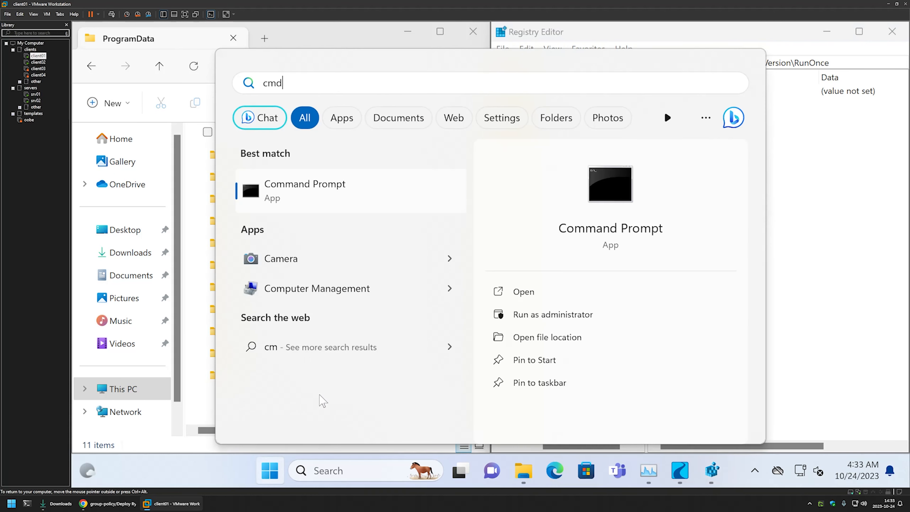
key(Return)
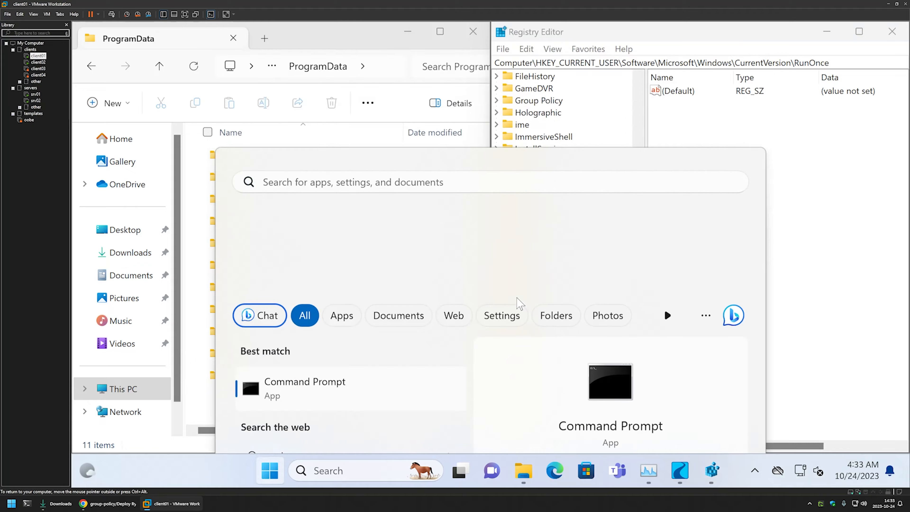
text(gpupdate4)
key(Return)
text(gpupdate)
key(Return)
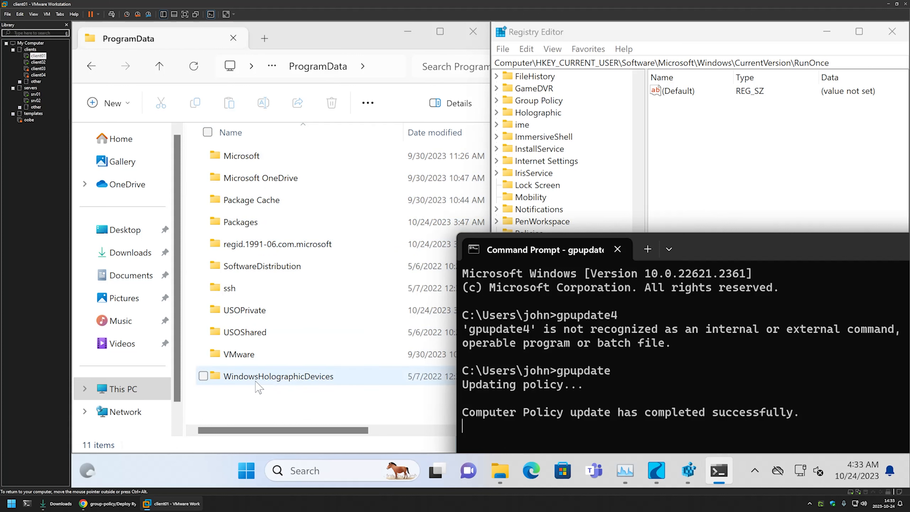
- Refresh the RunOnce key in Registry Editor to check for the InstallRyver value, and bring the Command Prompt back to the front
click(665, 159)
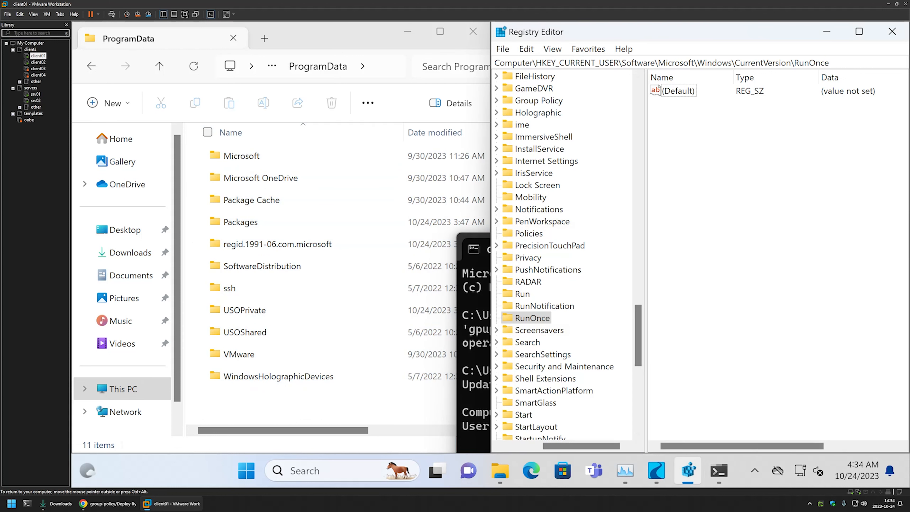
click(553, 48)
click(590, 124)
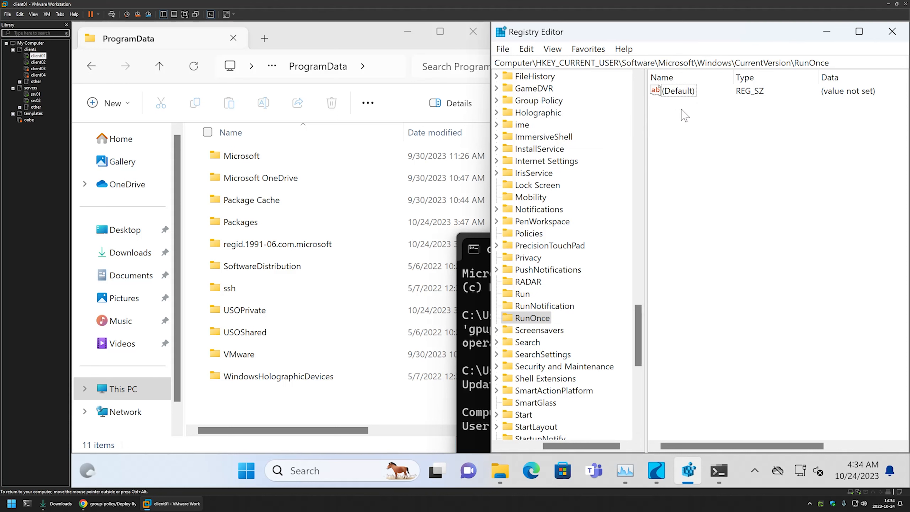
click(657, 470)
click(656, 470)
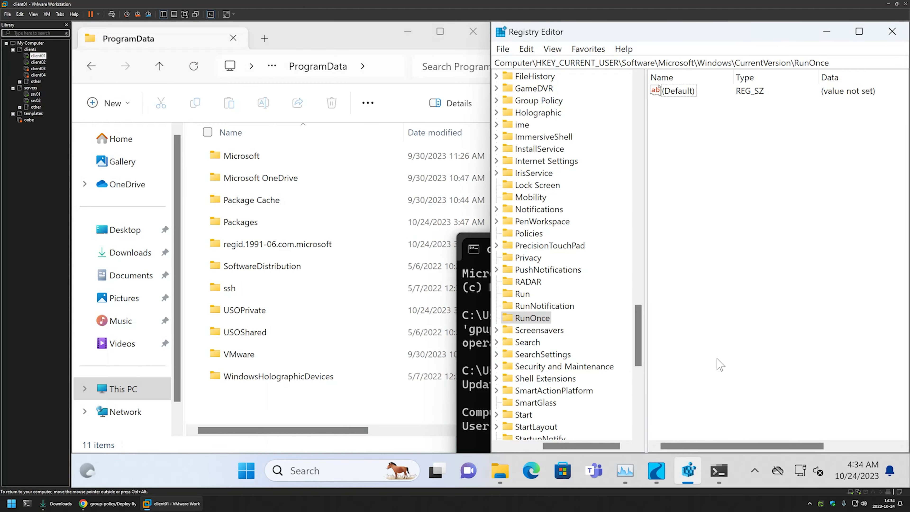
click(478, 313)
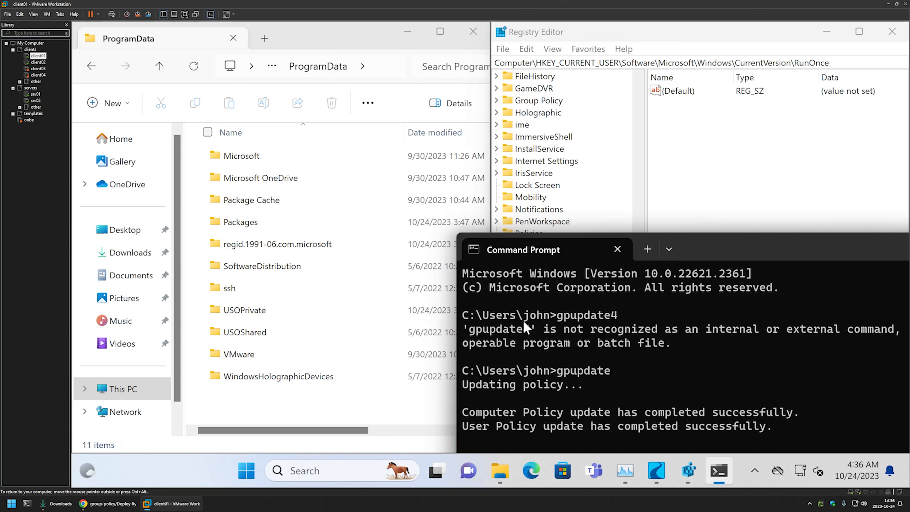
- Switch to the client02 virtual machine, open a Command Prompt and run gpupdate
click(31, 63)
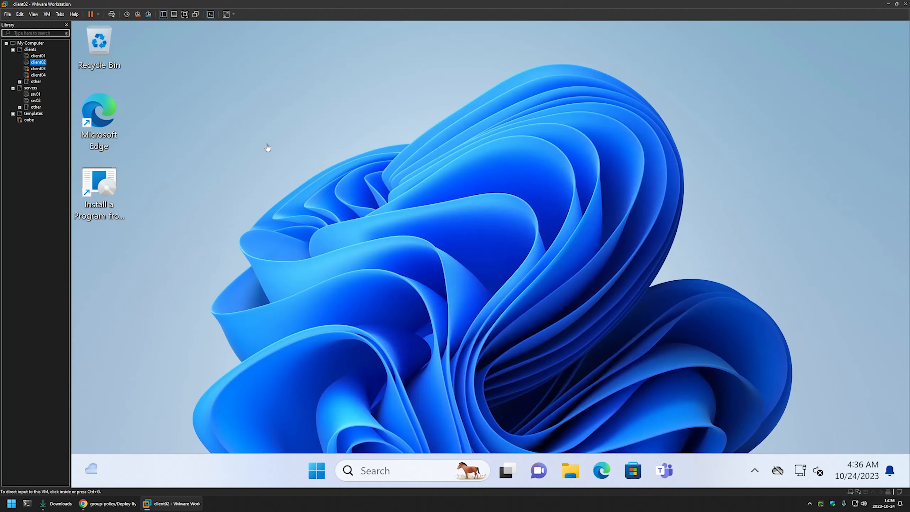
click(313, 466)
text(cmd)
key(Return)
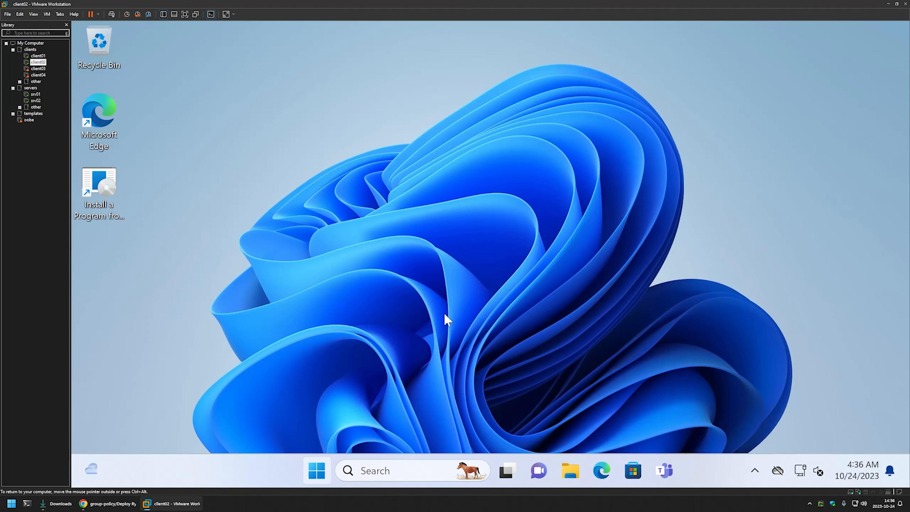
text(gpup)
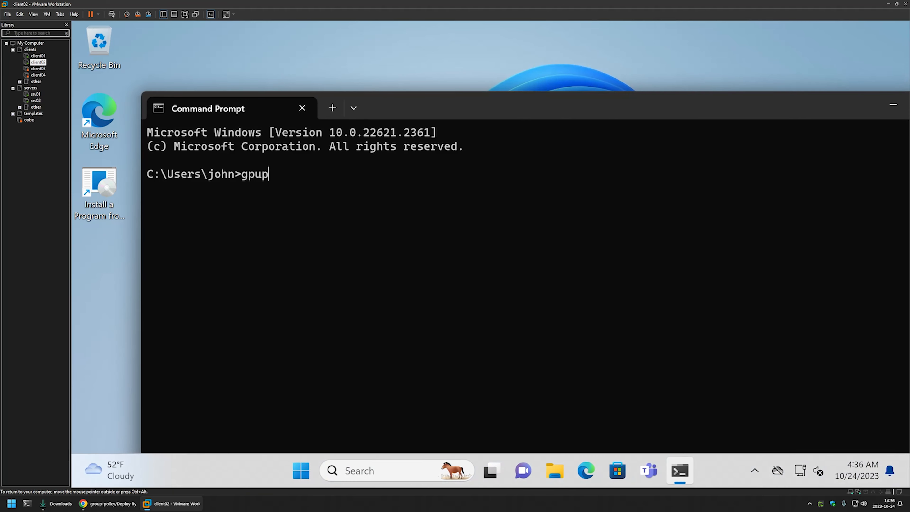
text(date)
key(Return)
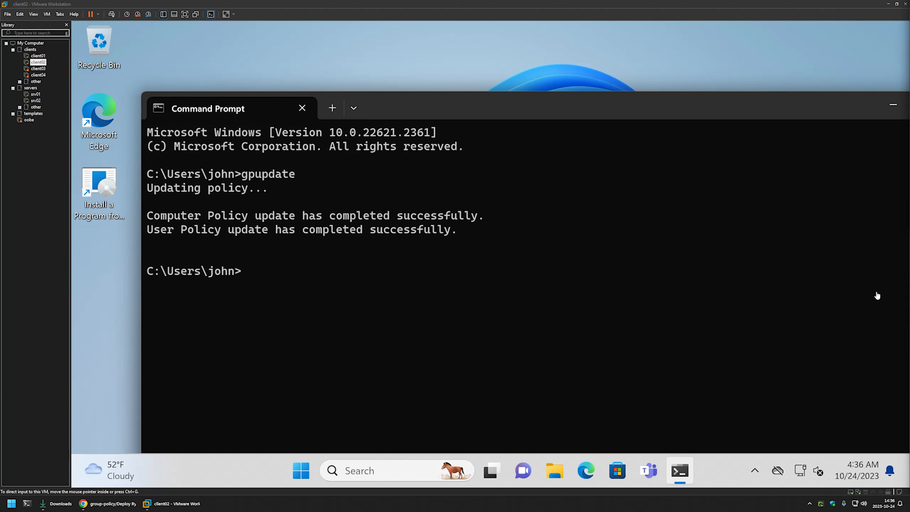
- Disconnect the network adapter in client02's virtual machine settings, check the guest's network status, and return to the Command Prompt
right_click(39, 63)
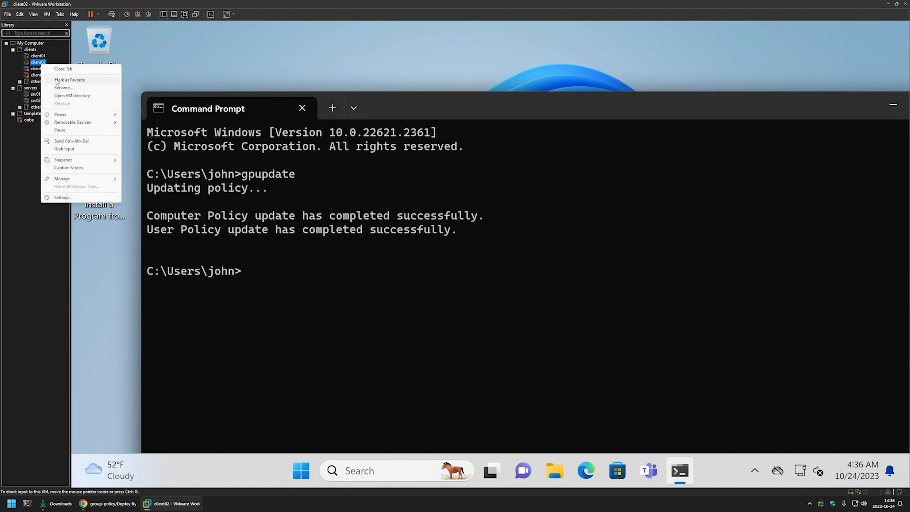
click(63, 197)
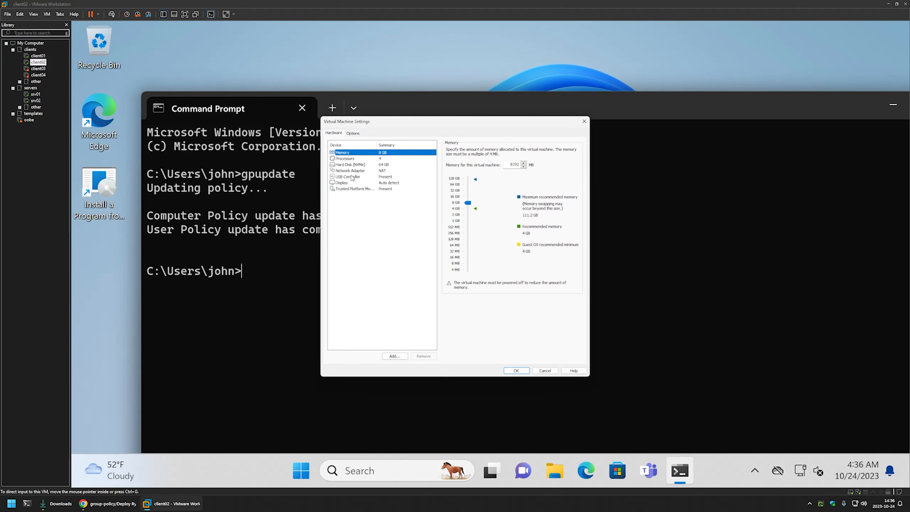
click(352, 171)
click(452, 150)
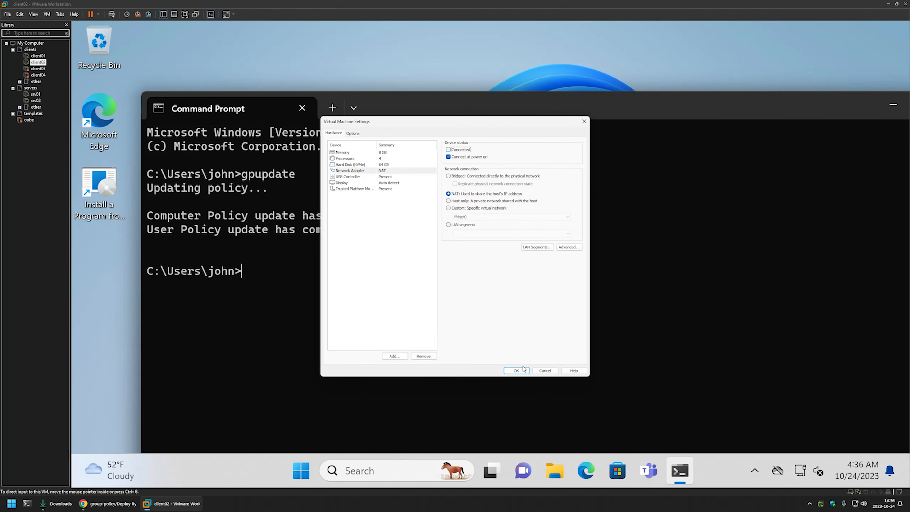
click(516, 370)
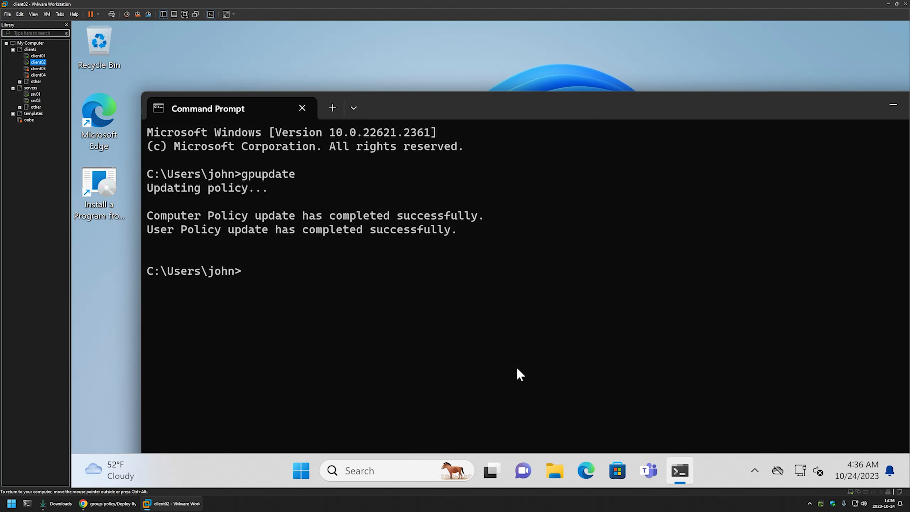
mouse_move(808, 473)
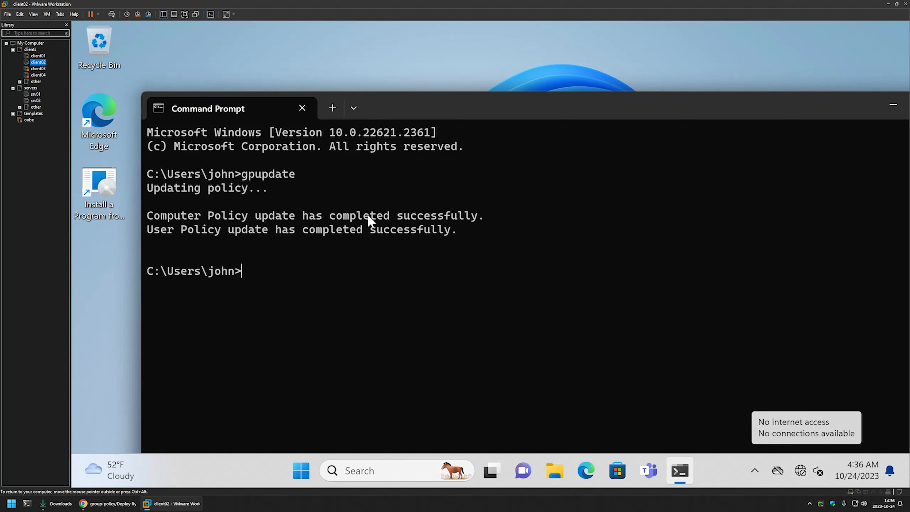
click(426, 109)
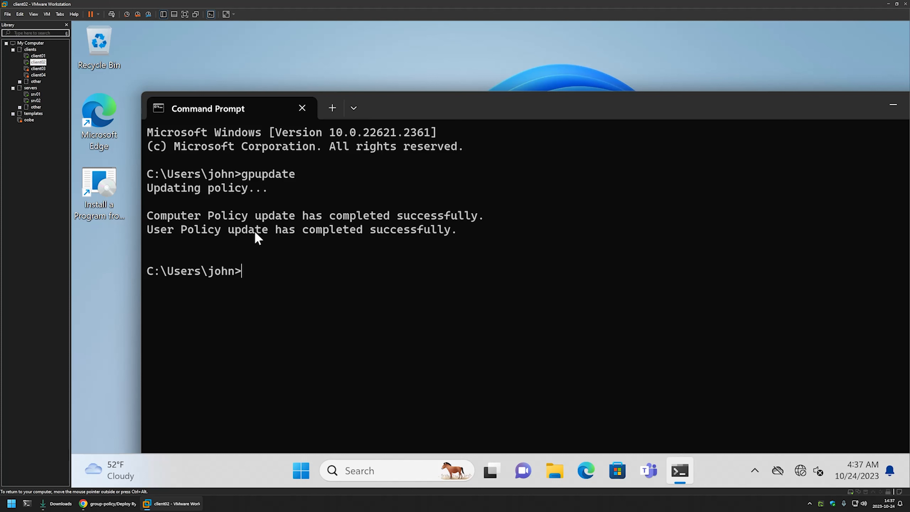
- Sign out of the current account on client02 and sign back in with the account password
click(301, 470)
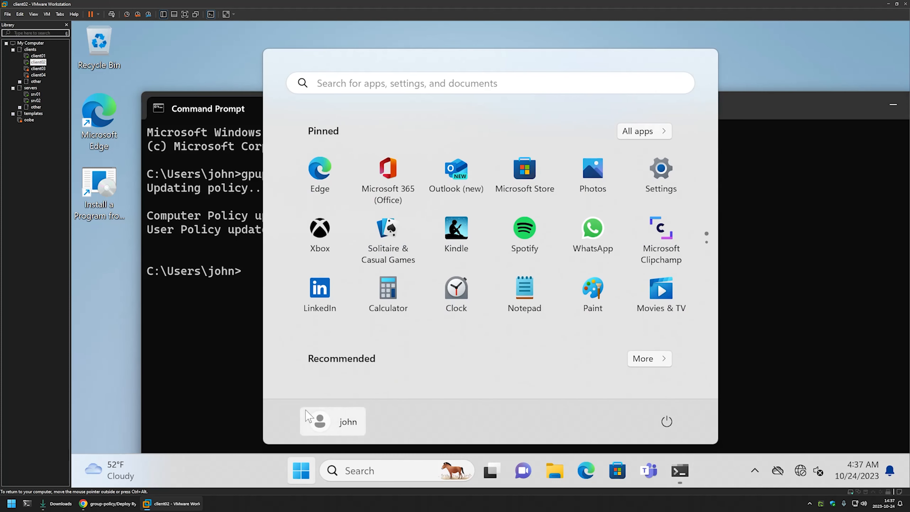
click(320, 421)
click(339, 366)
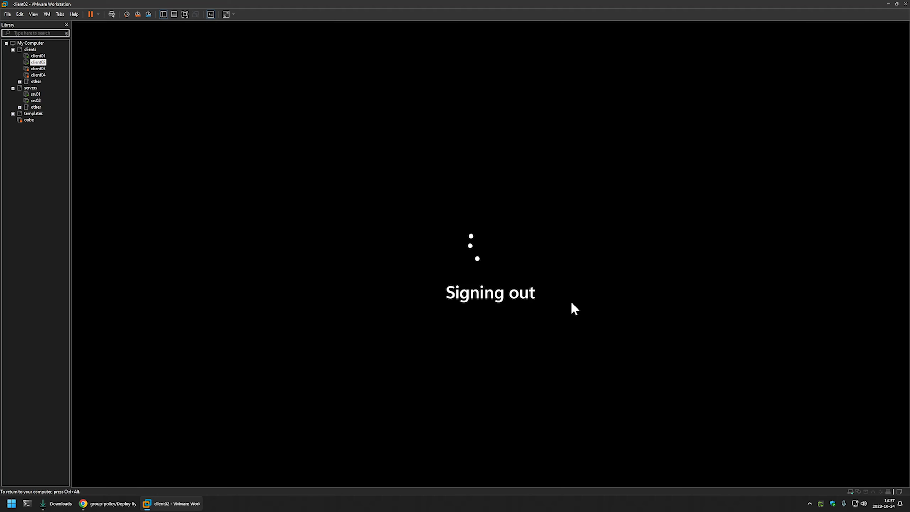
key(space)
text(•••••)
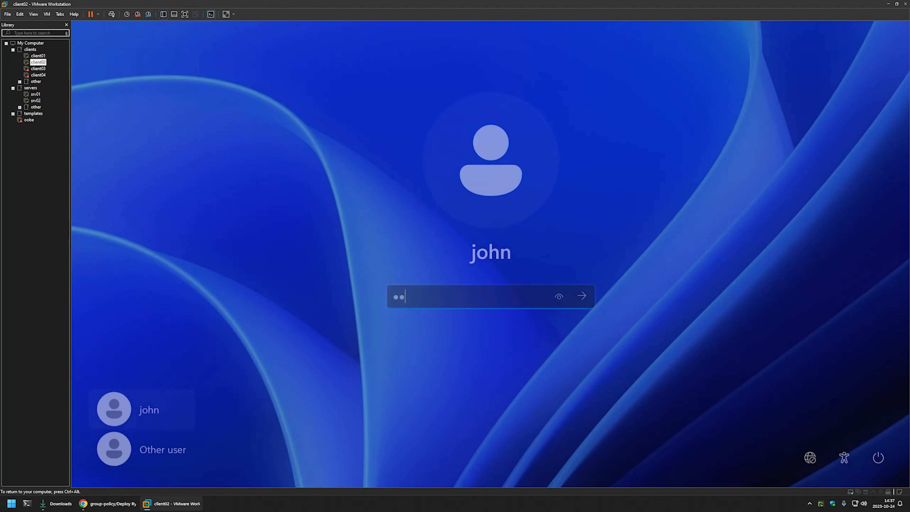
key(Return)
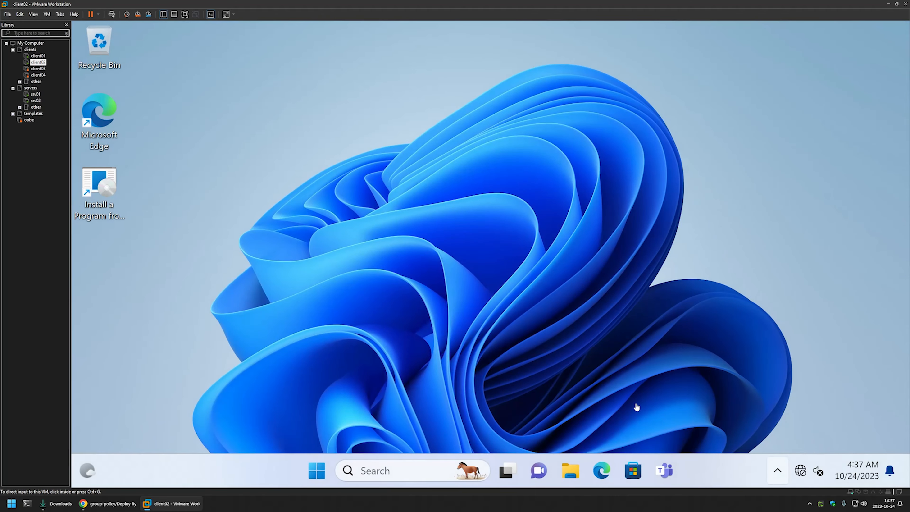
- Open Task Manager to look for the Ryver installer among the background processes, and launch Ryver from its desktop shortcut
click(325, 436)
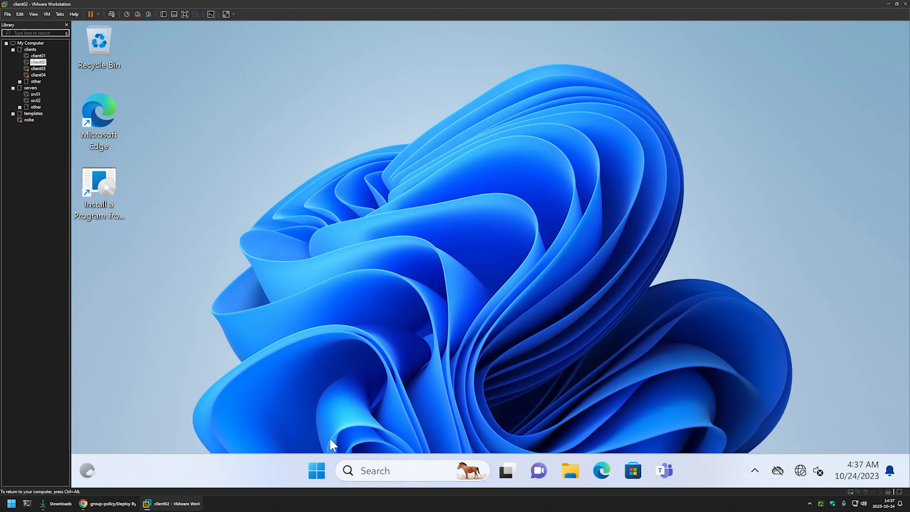
right_click(317, 470)
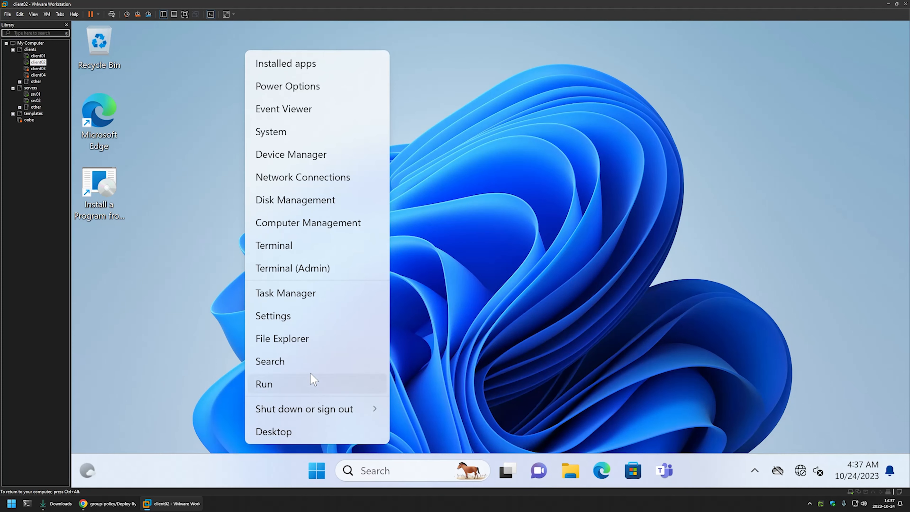
click(312, 293)
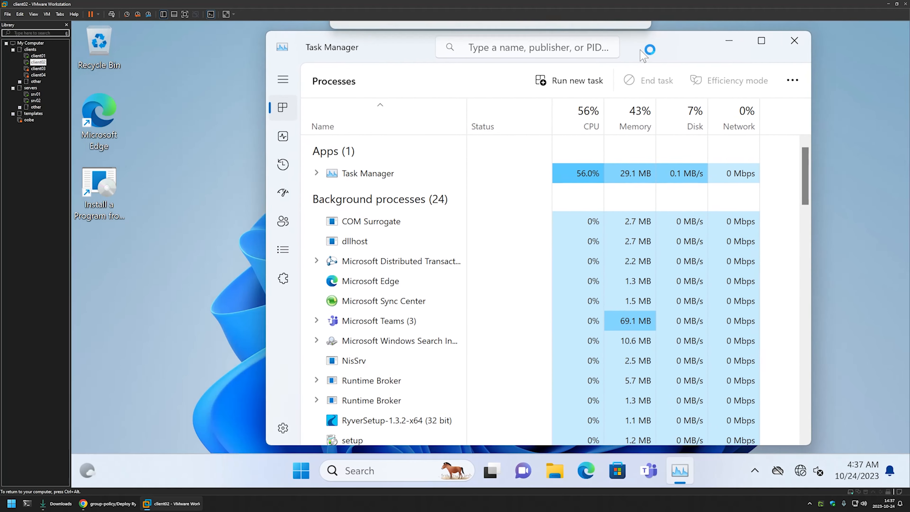
drag(640, 50, 668, 43)
scroll(447, 253, down, 2)
scroll(439, 278, up, 1)
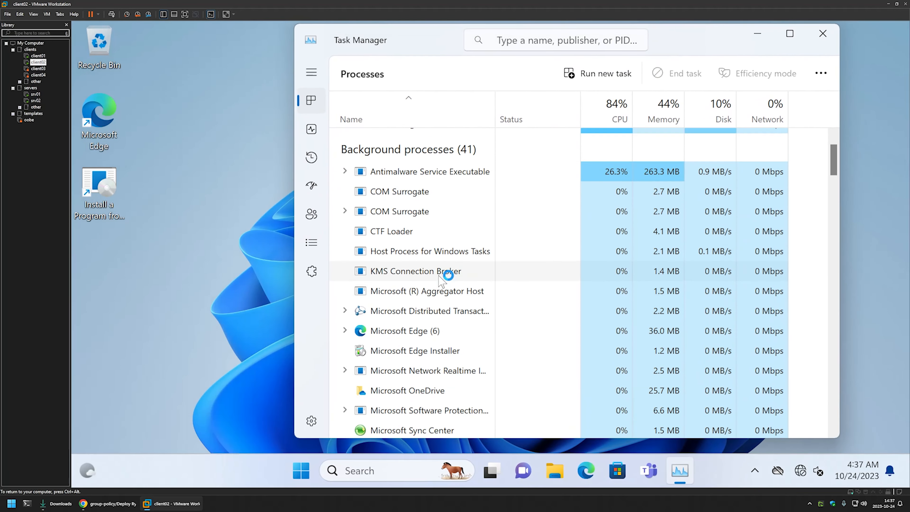
scroll(442, 279, down, 10)
click(392, 197)
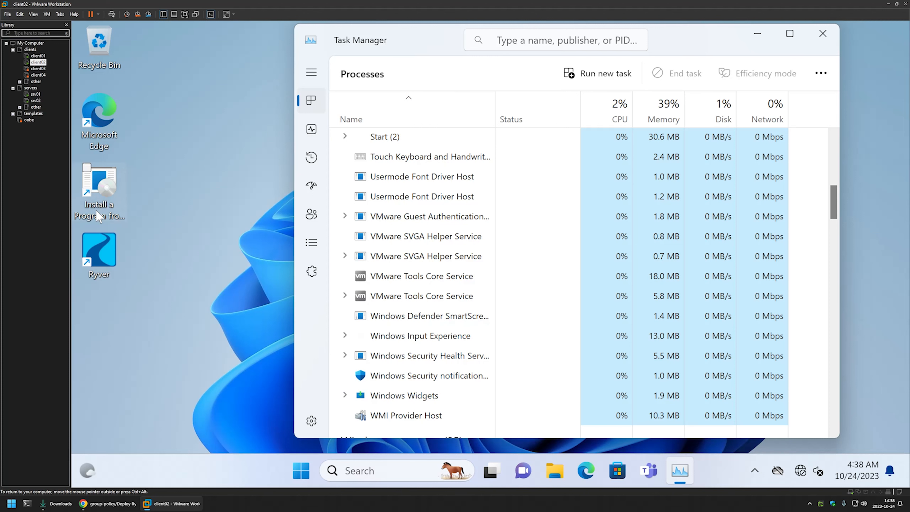
double_click(99, 251)
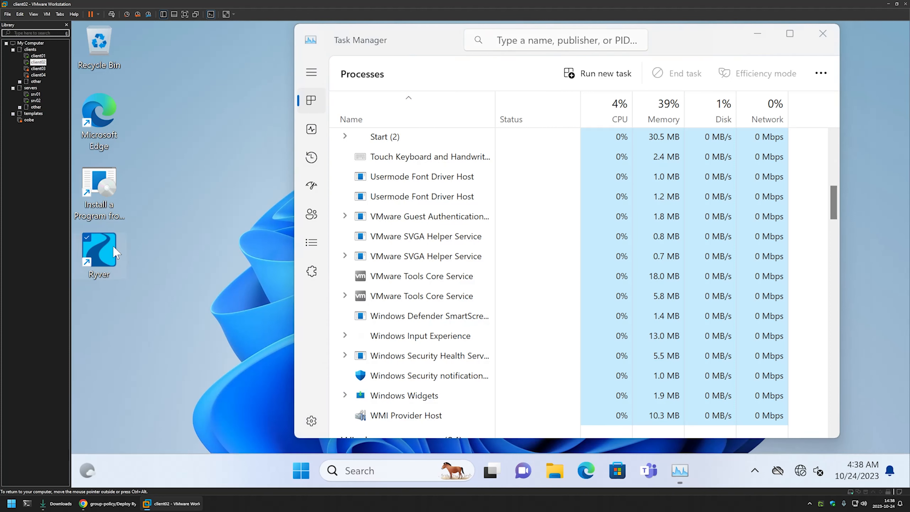